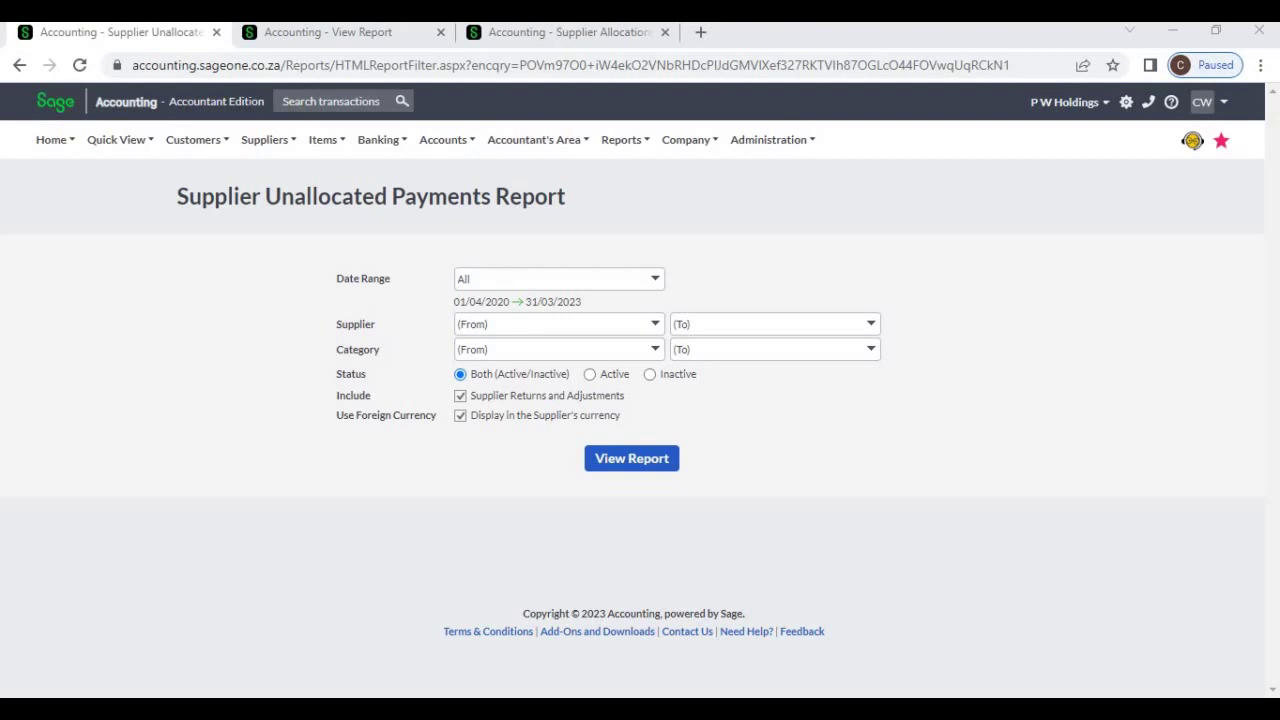
Step: Step through the report's date range presets and choose Custom dates
click(558, 278)
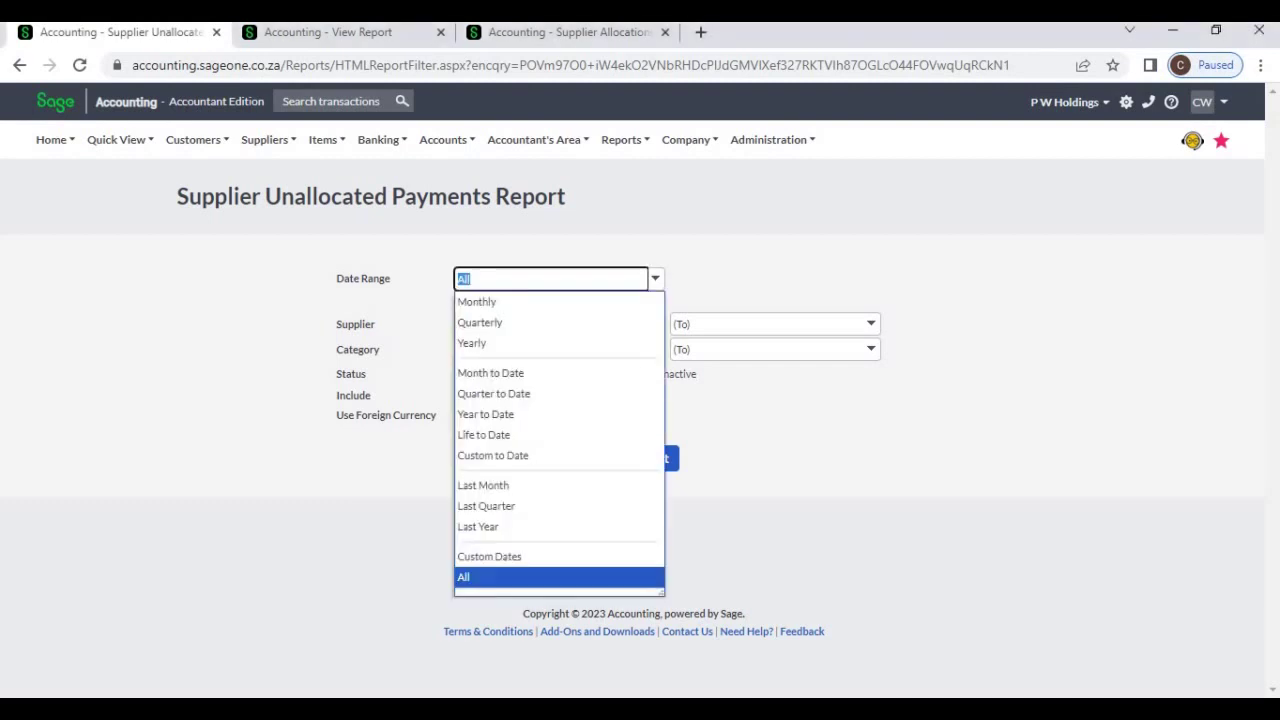
key(Down)
key(Down)
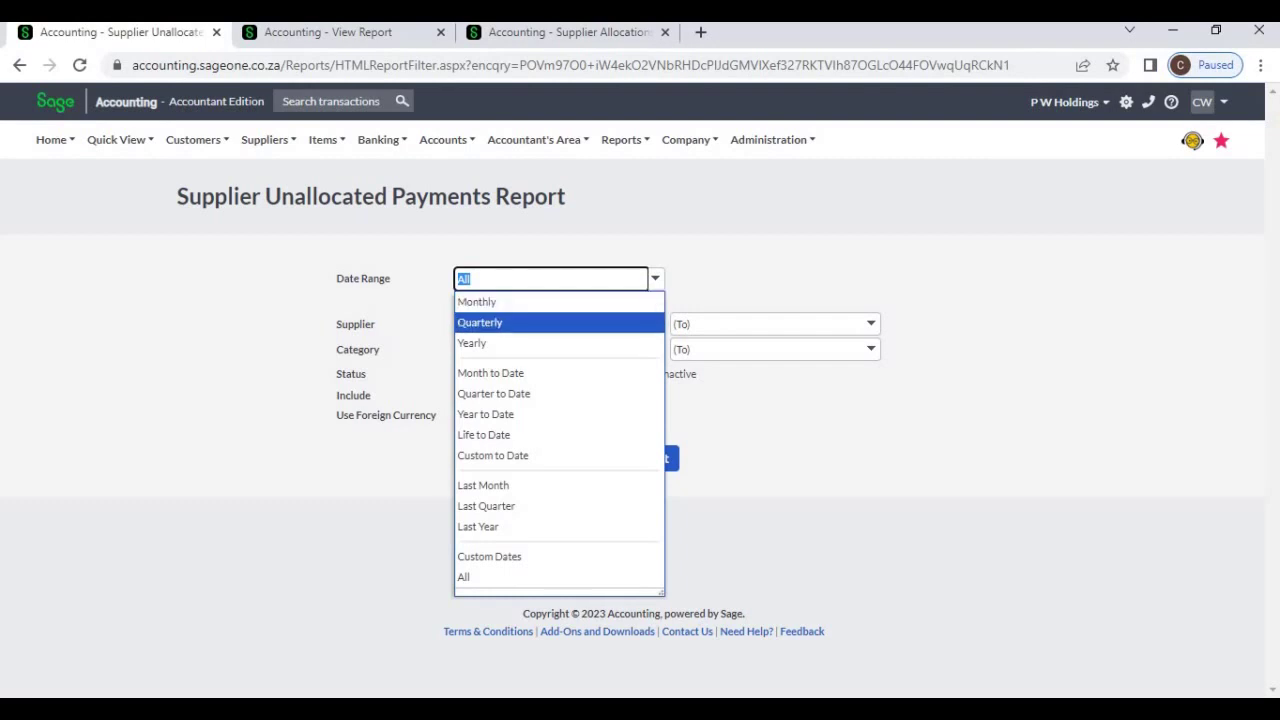
key(Down)
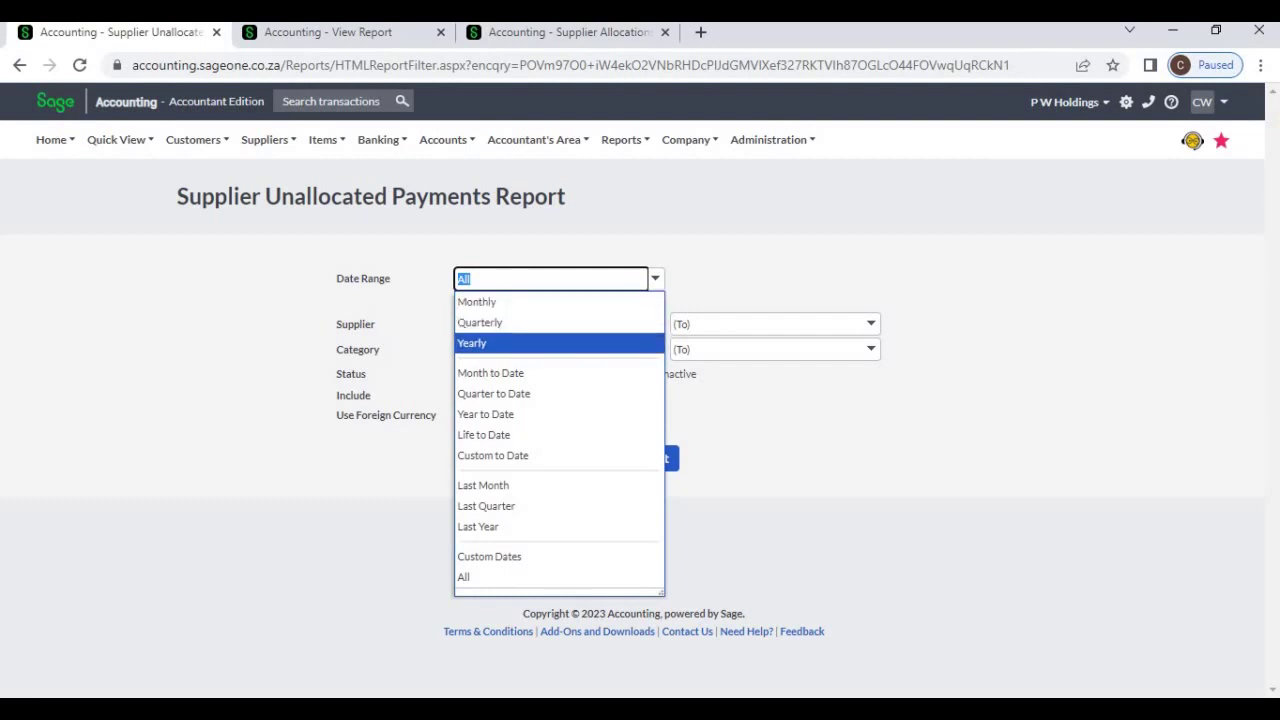
key(Down)
key(Down)
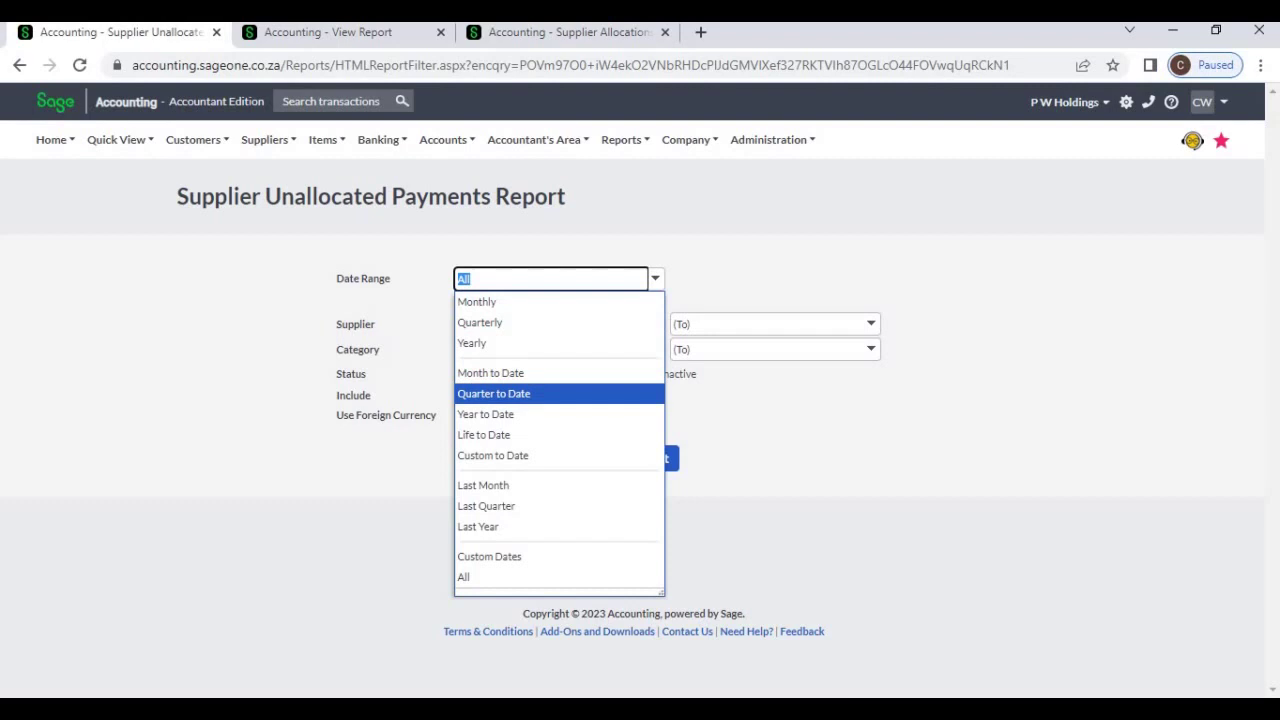
key(Down)
key(Down)
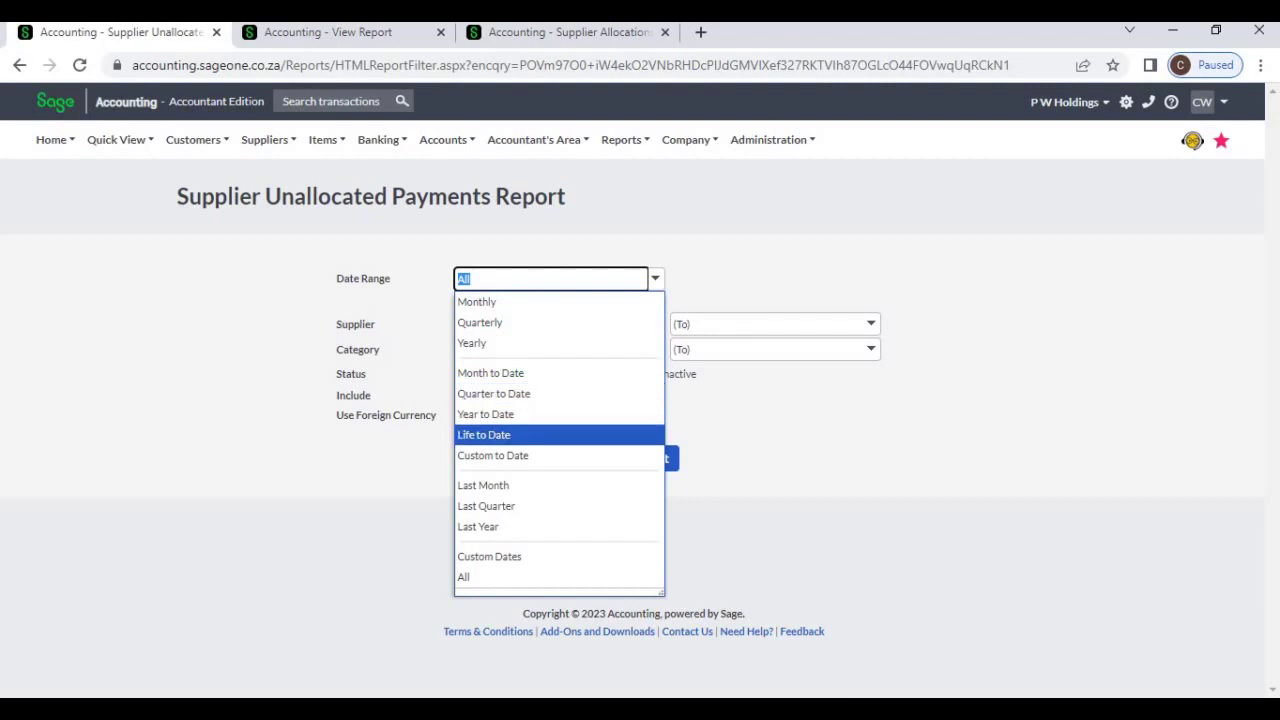
key(Down)
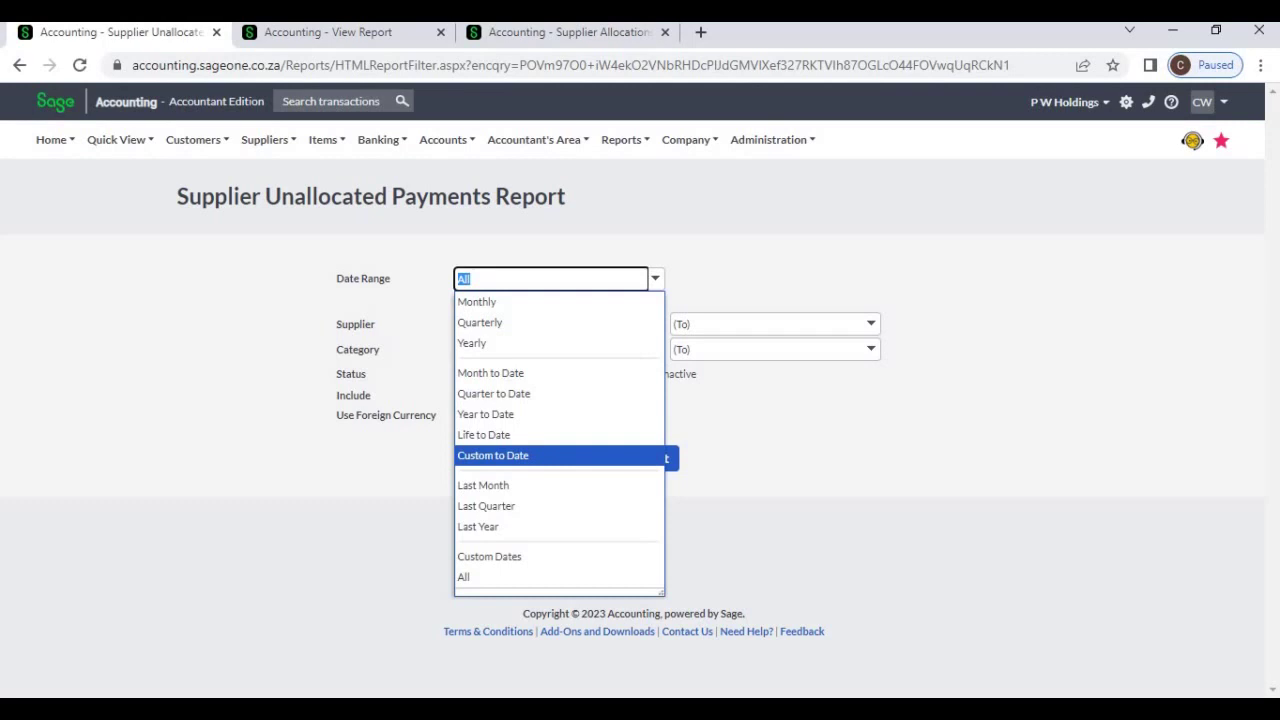
key(Down)
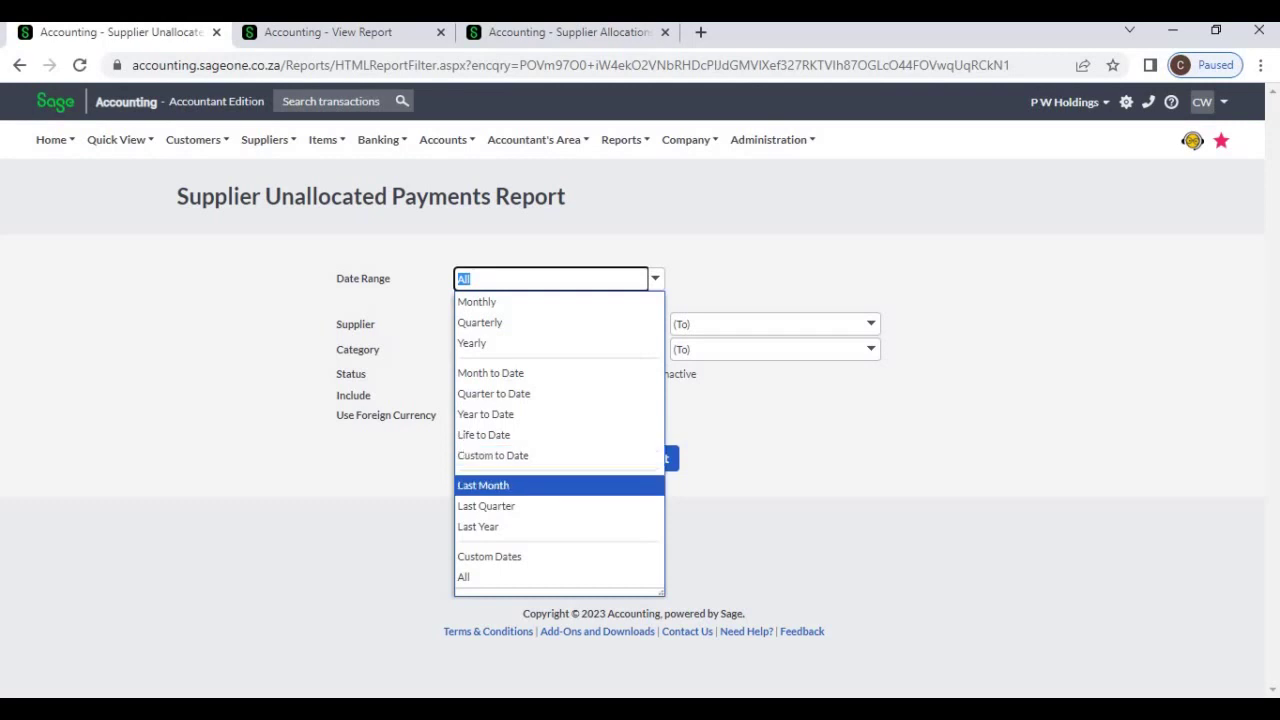
key(Down)
key(Down)
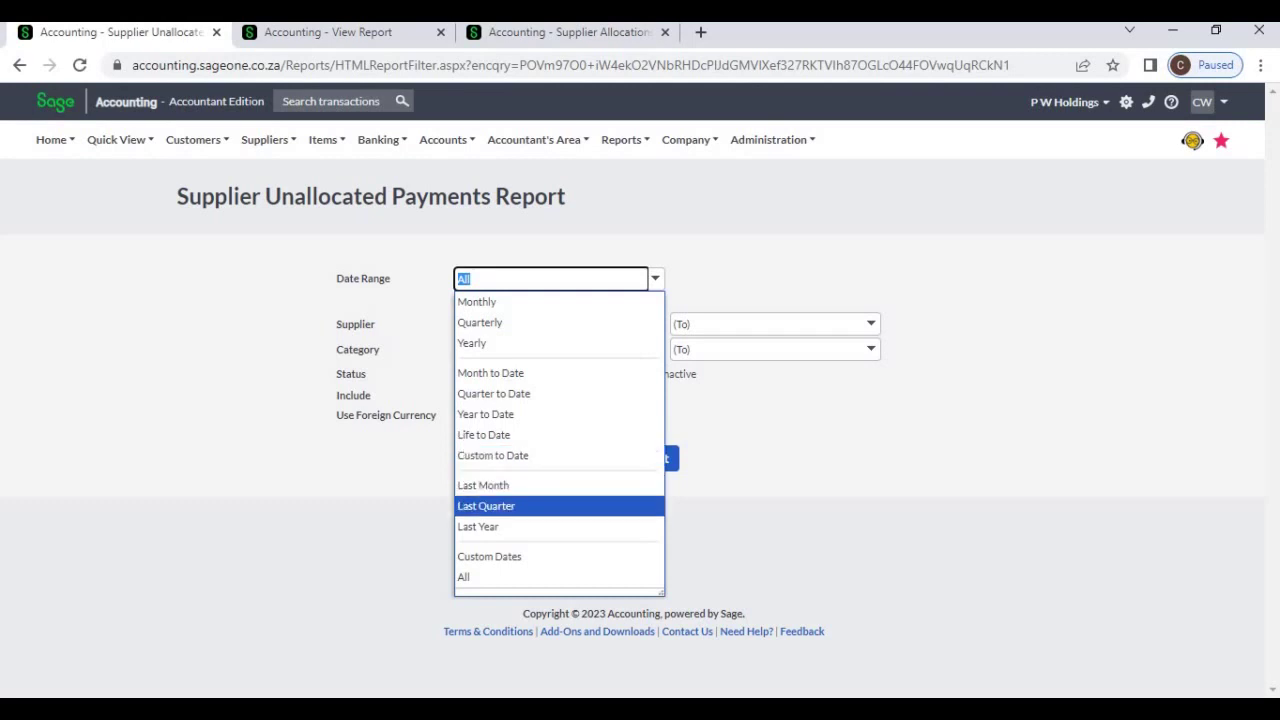
click(557, 556)
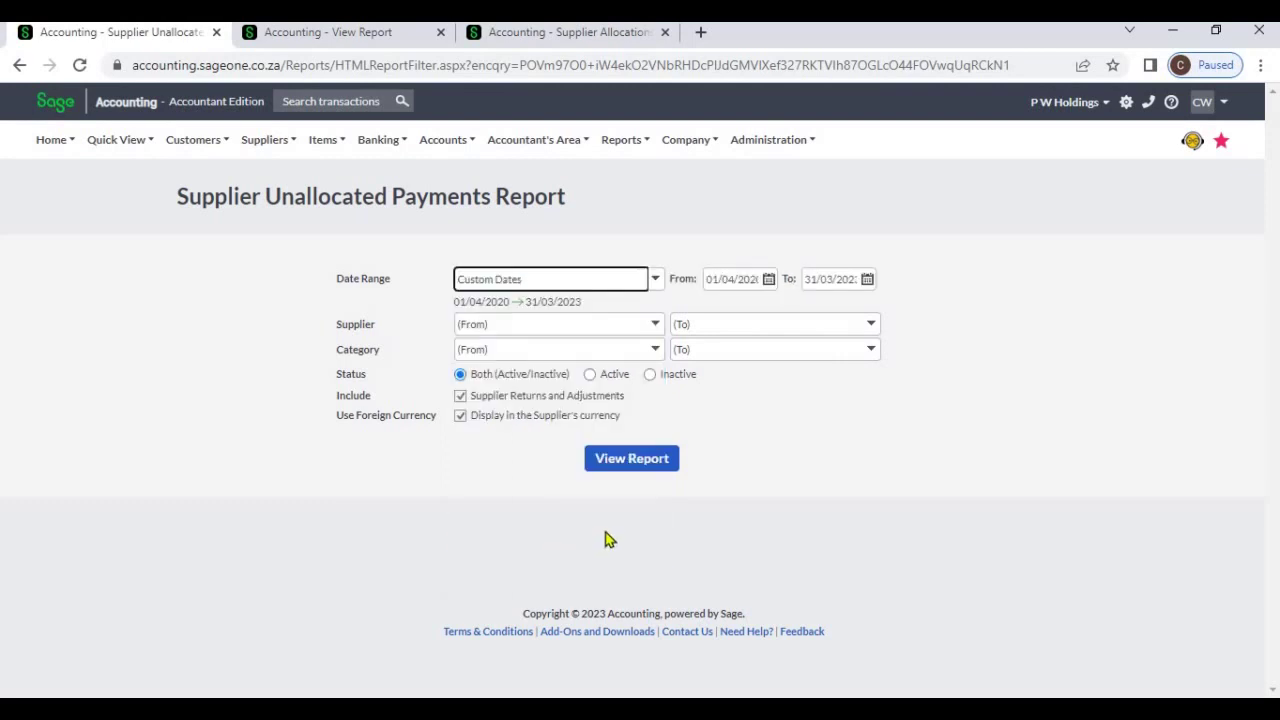
Step: Try a custom period from 02/04/2020 to 03/03/2023, then reset the period to All
click(768, 279)
click(810, 341)
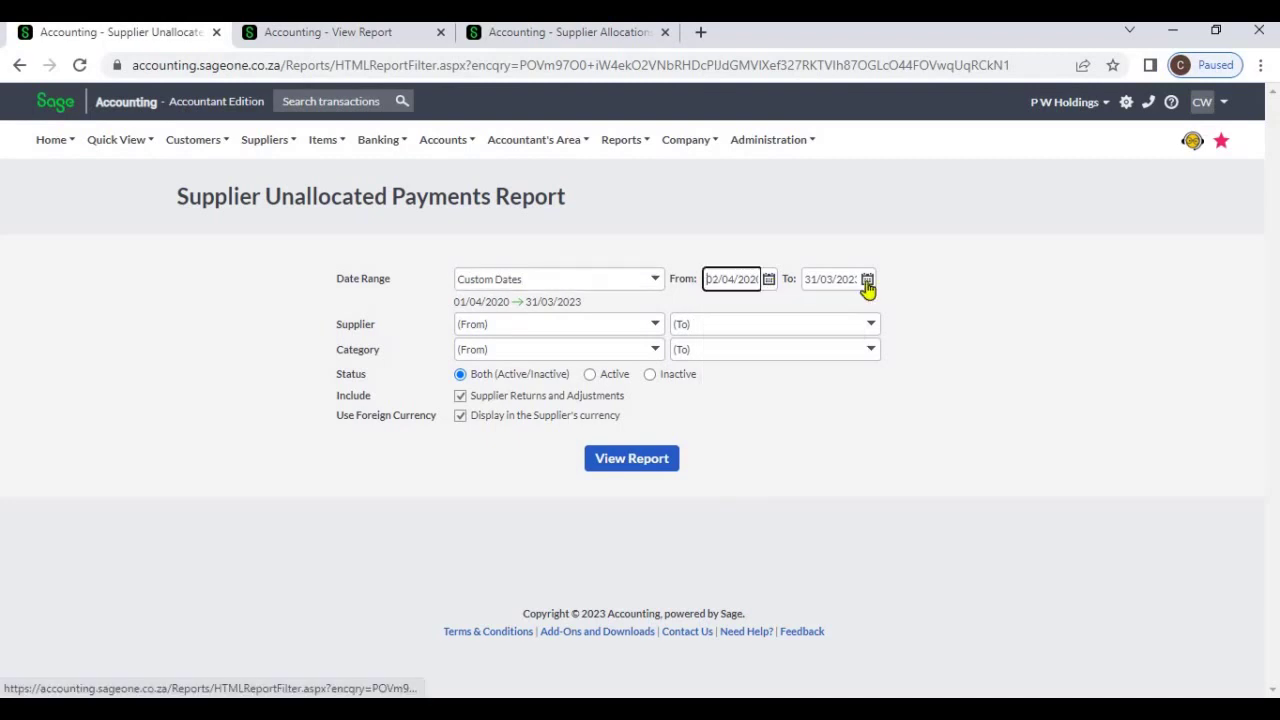
click(867, 279)
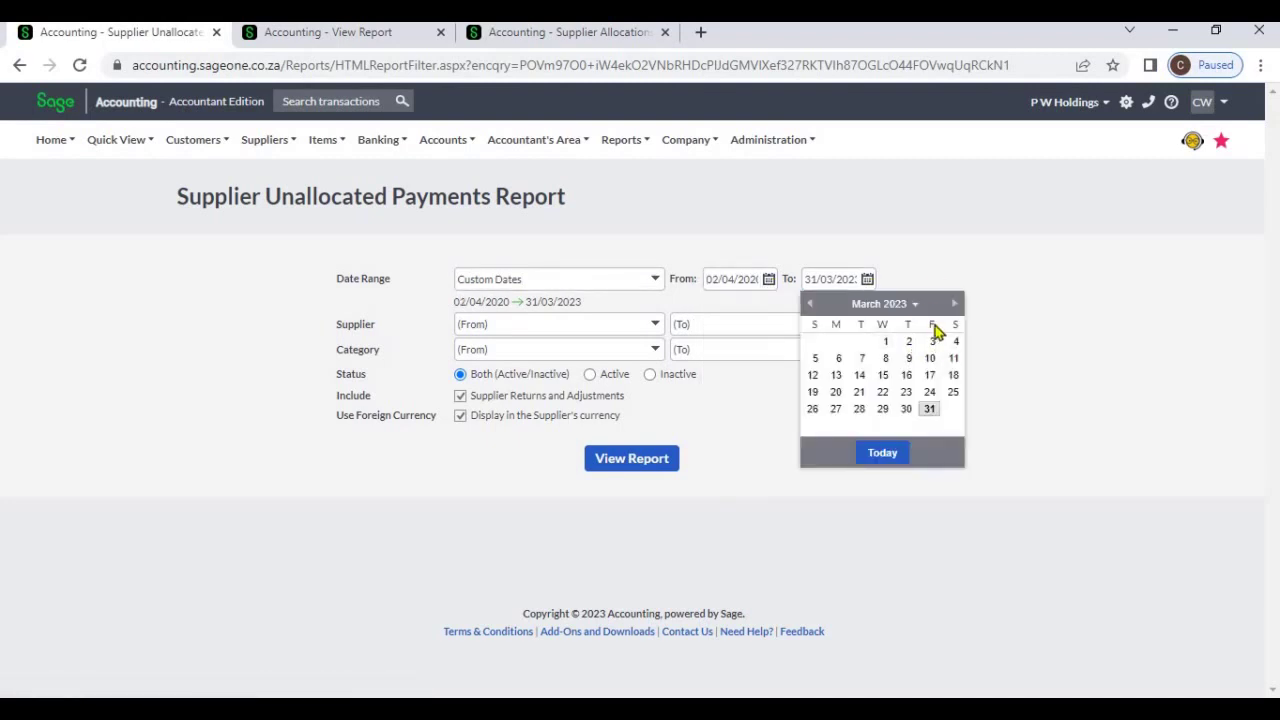
click(932, 343)
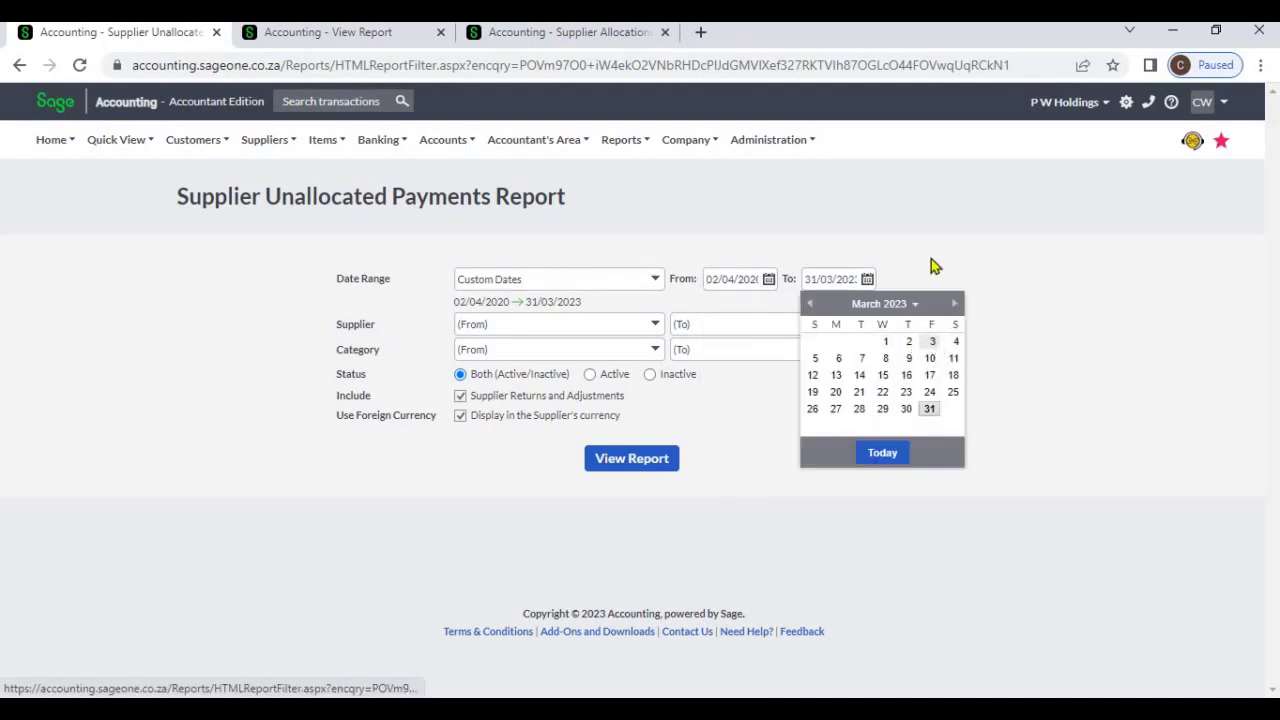
click(652, 284)
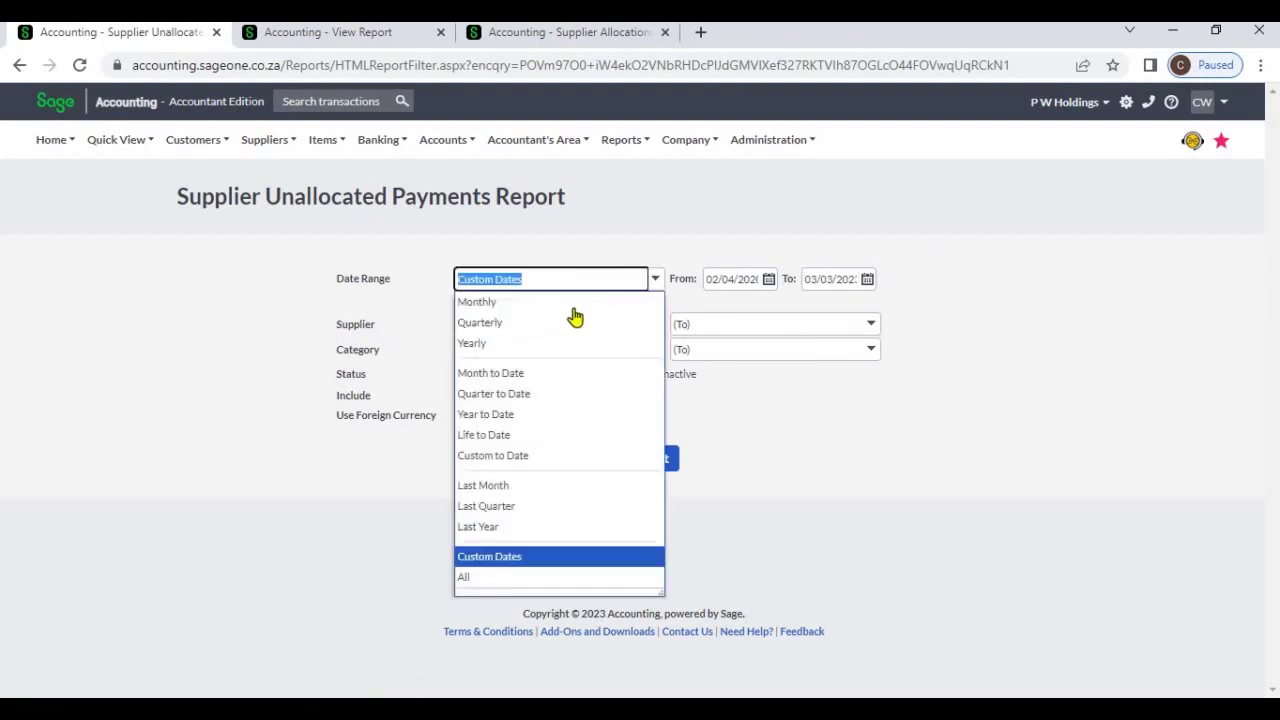
click(524, 578)
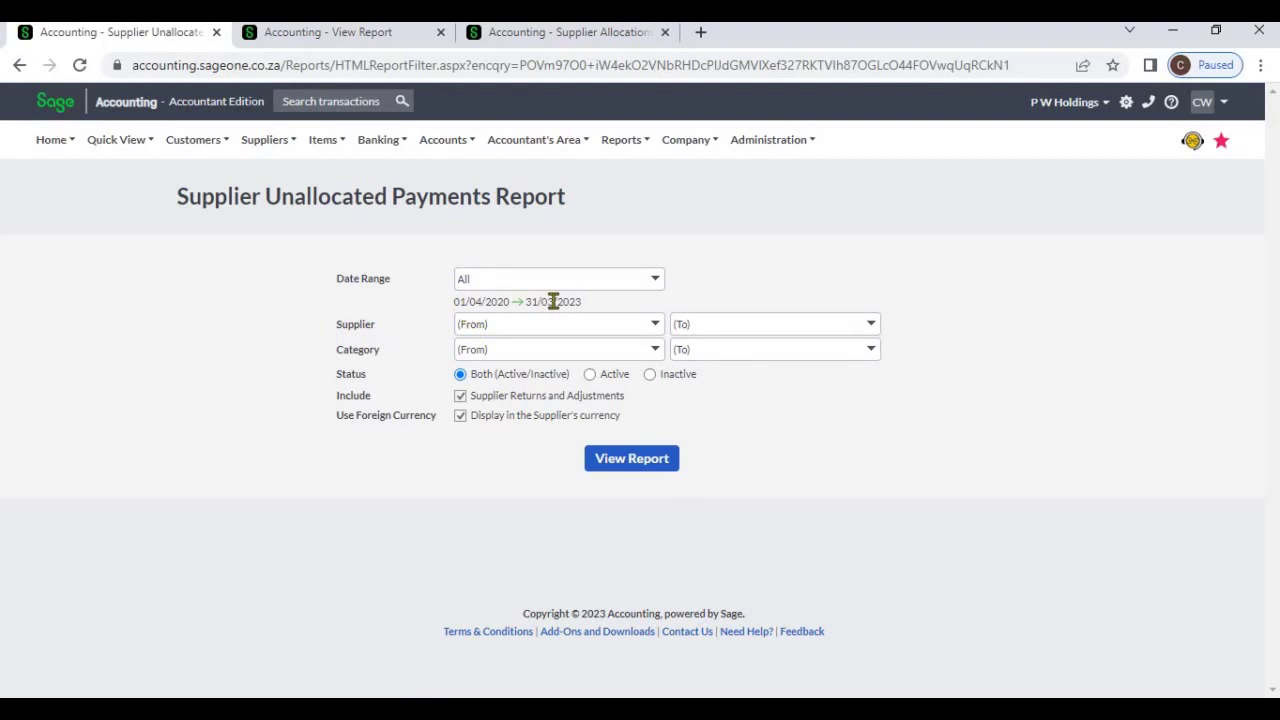
Step: Try a supplier range from ABC to Emirates, then clear it back to all suppliers
click(656, 326)
click(609, 368)
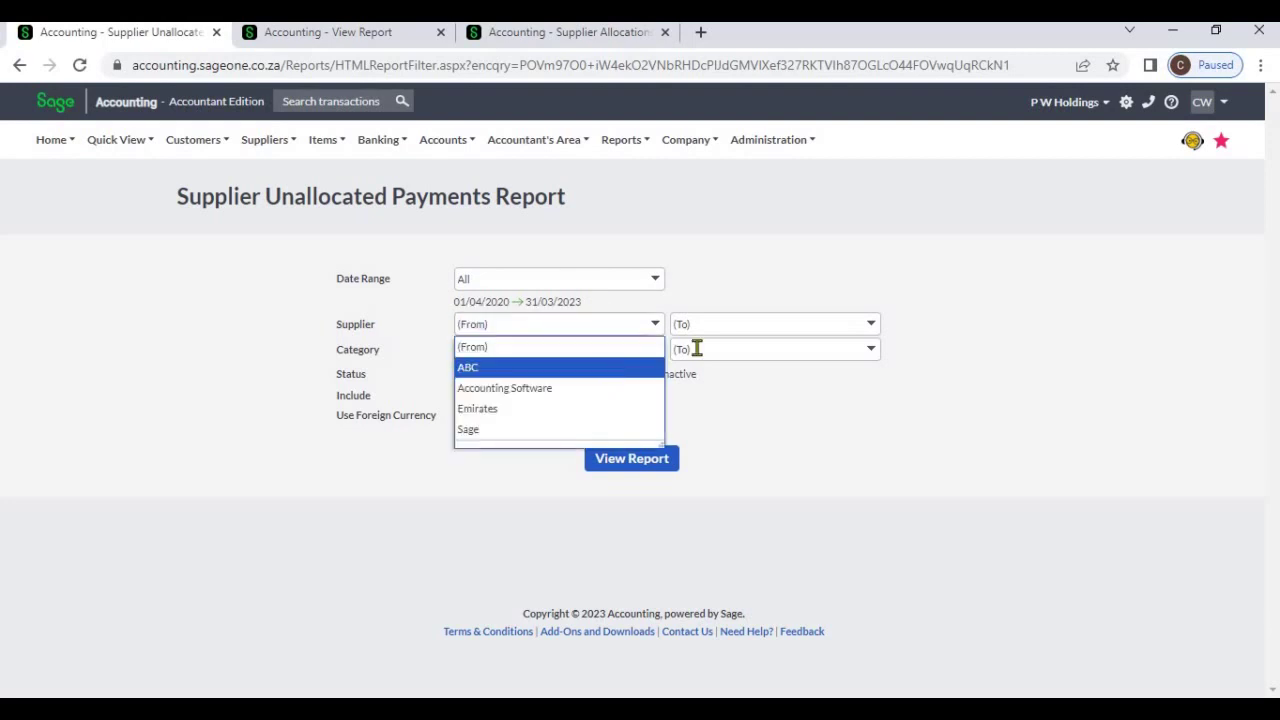
click(862, 332)
click(720, 408)
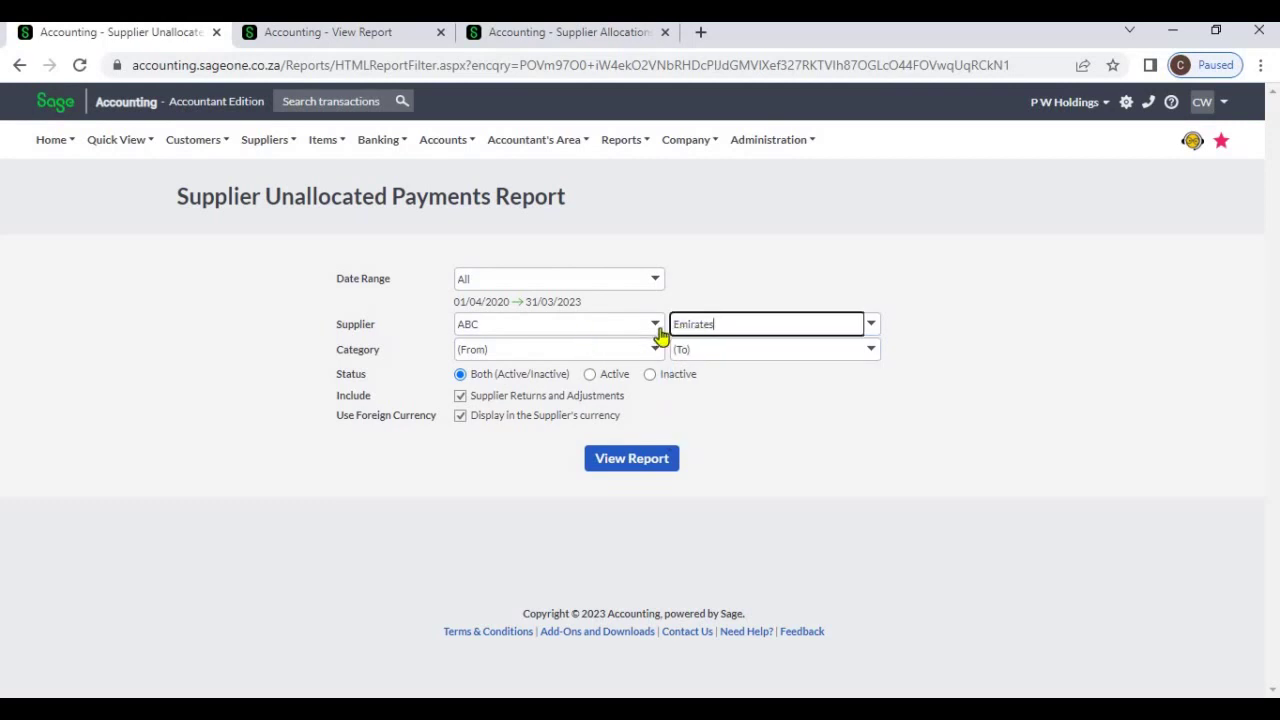
click(652, 326)
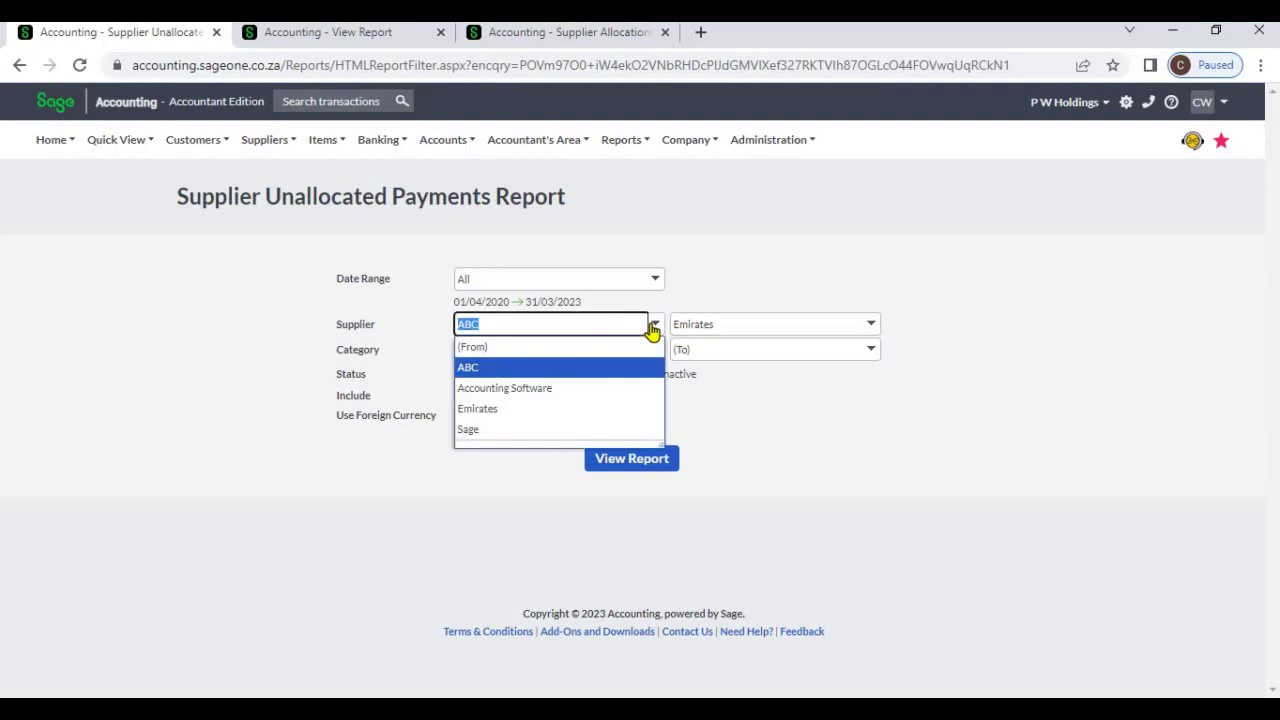
click(597, 346)
click(735, 311)
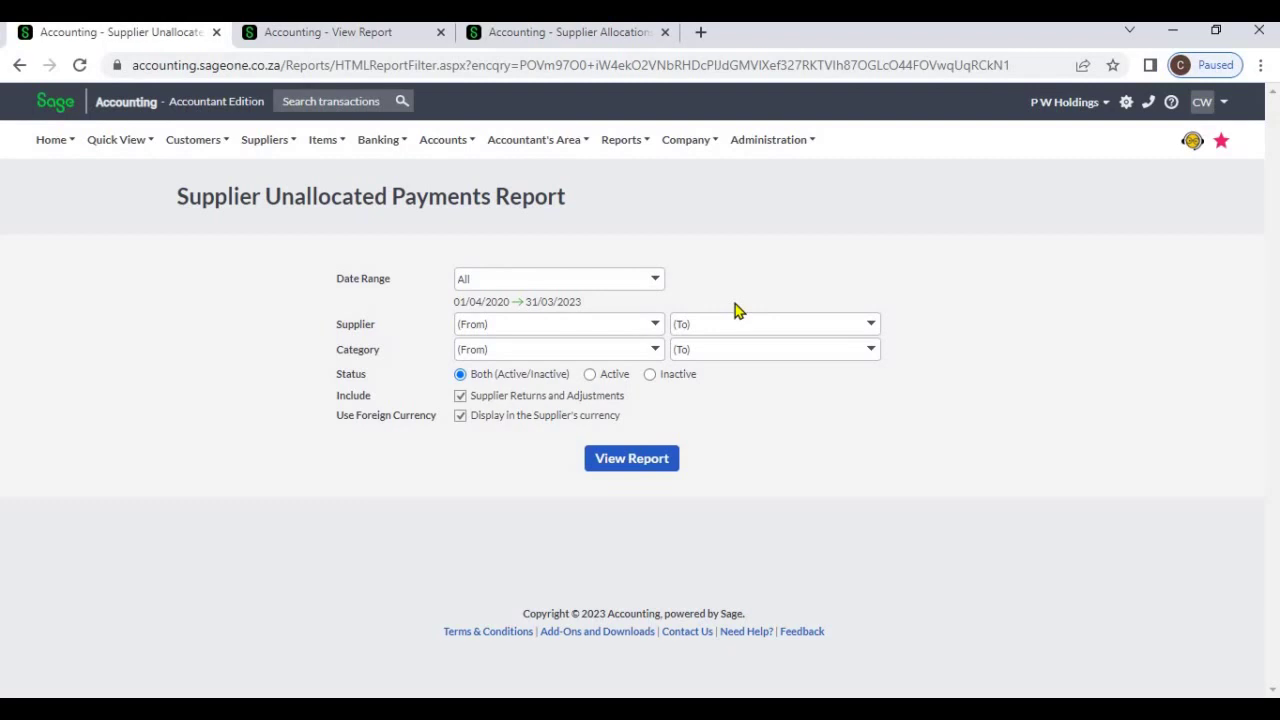
Step: Try a category range from Foreign to Product, then clear it back to all categories
click(655, 352)
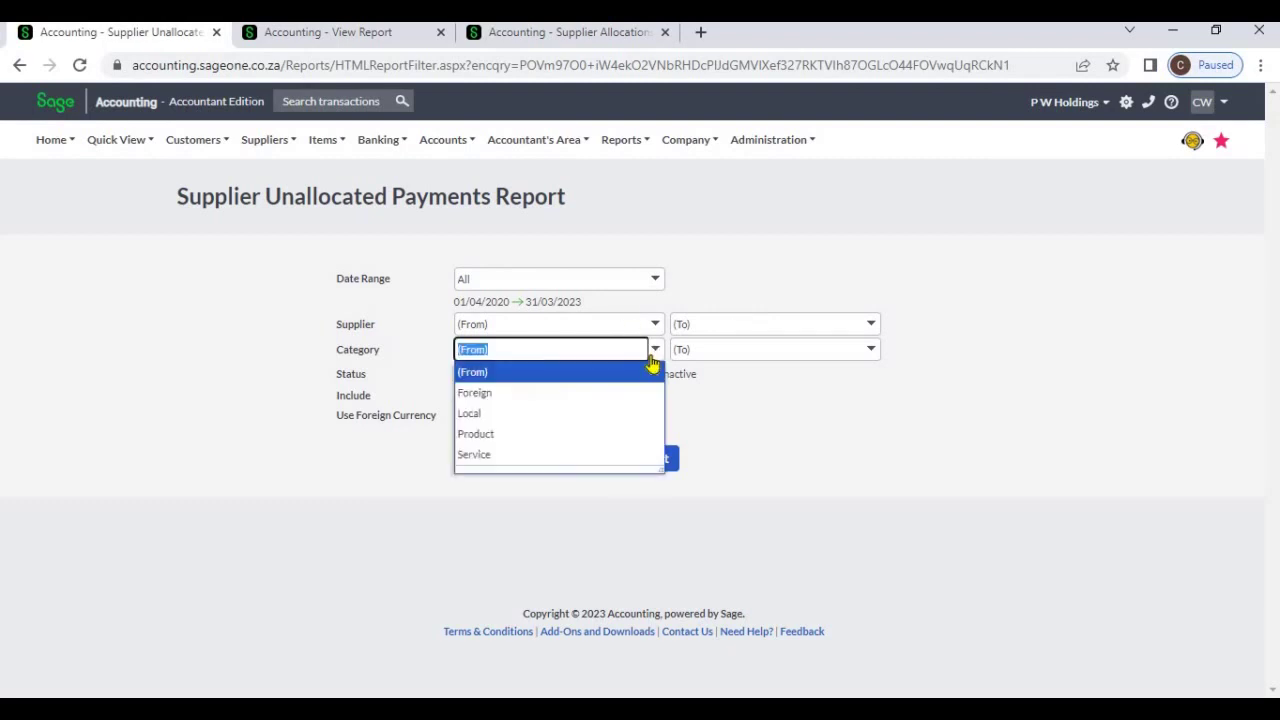
click(583, 398)
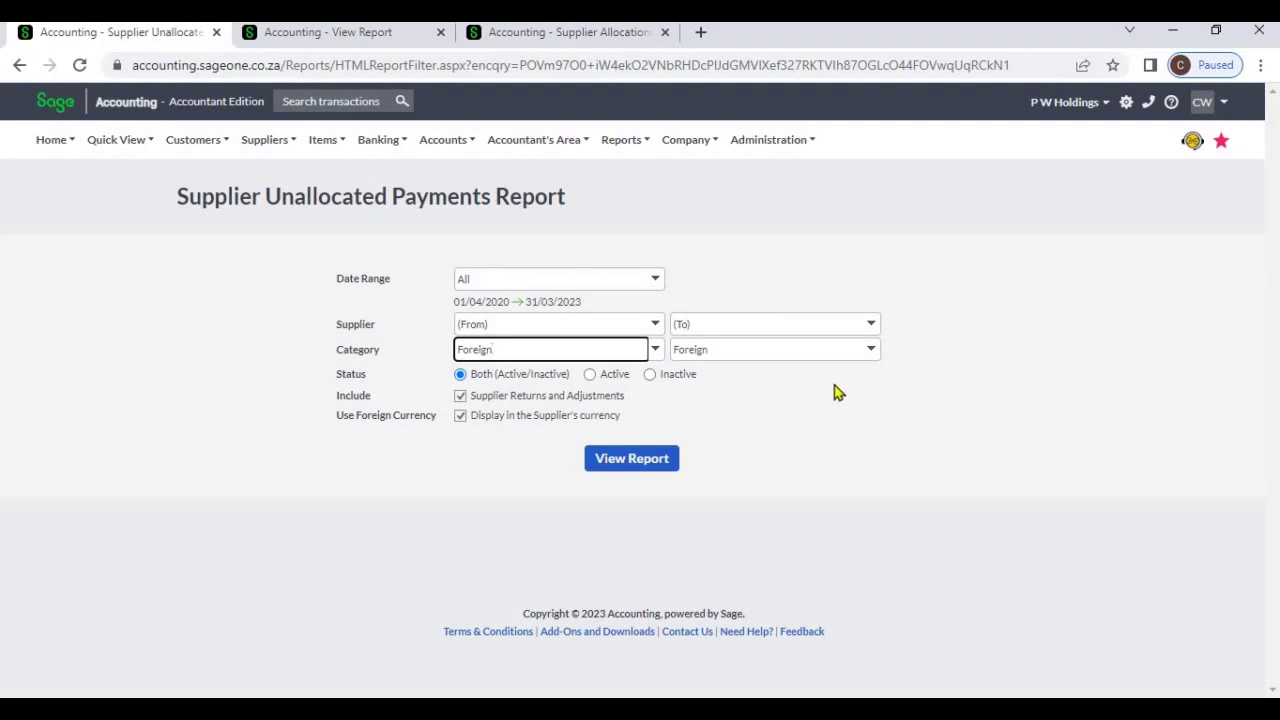
click(866, 358)
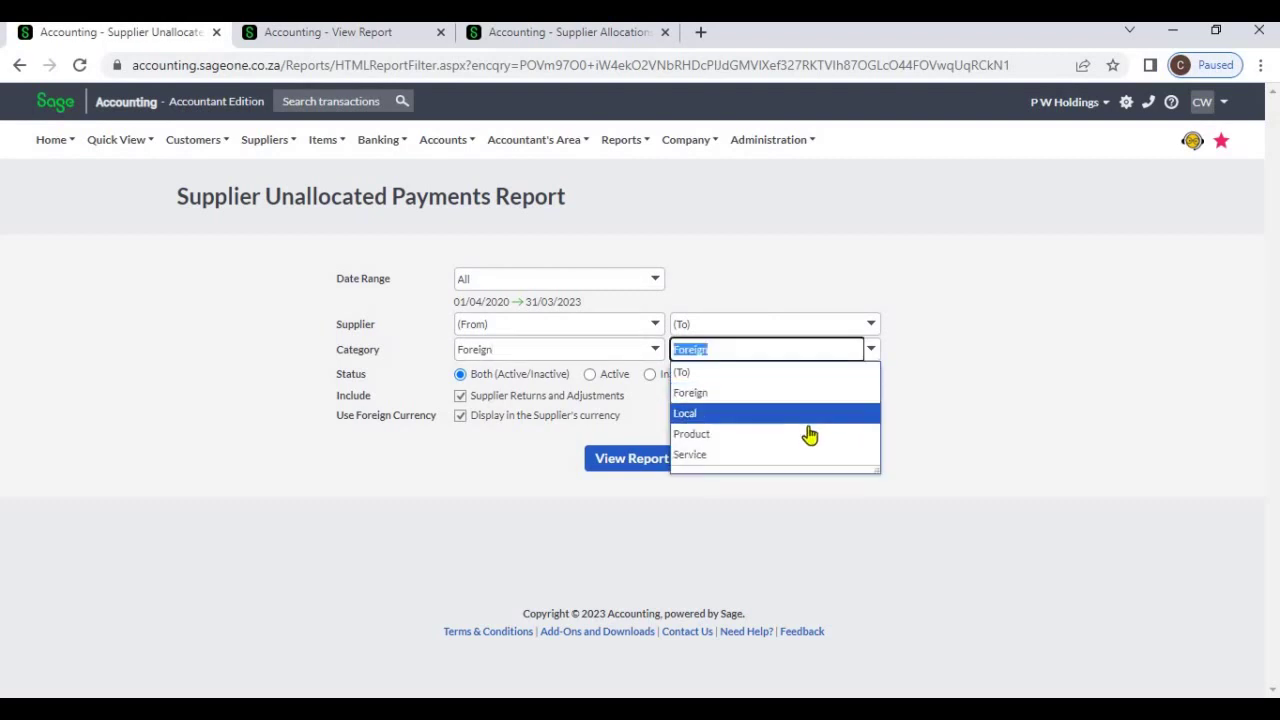
click(811, 434)
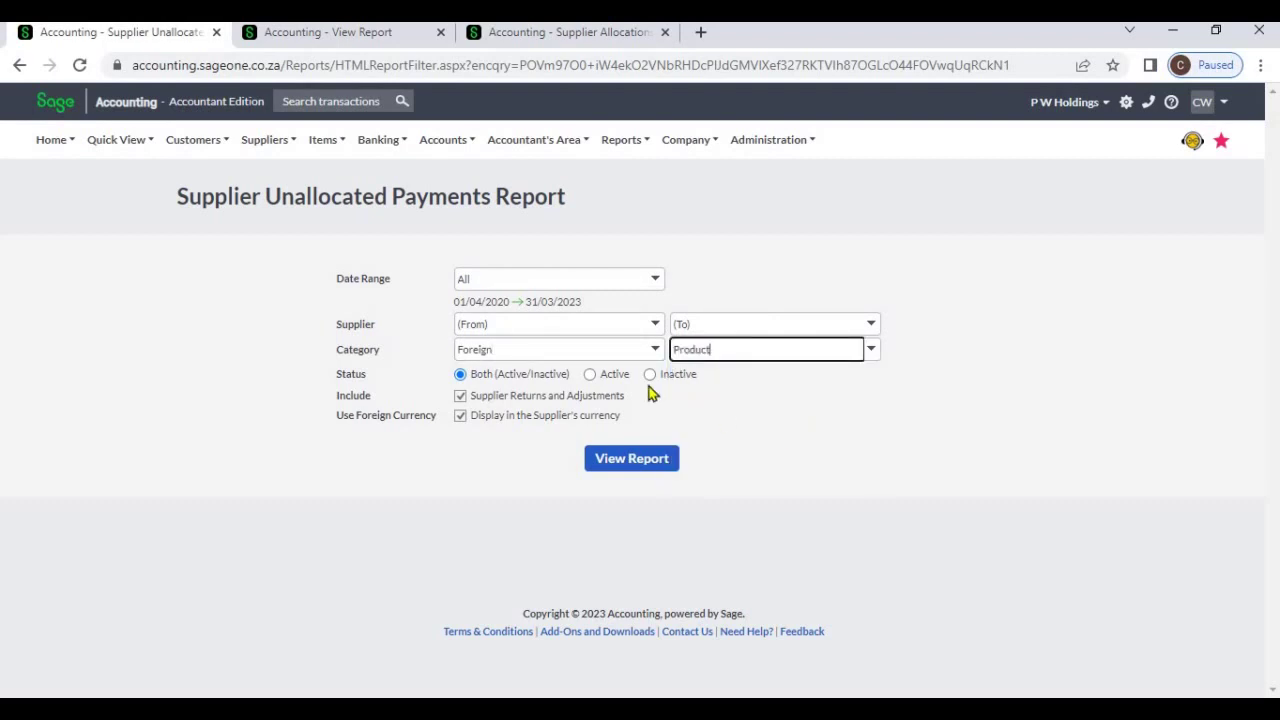
click(653, 354)
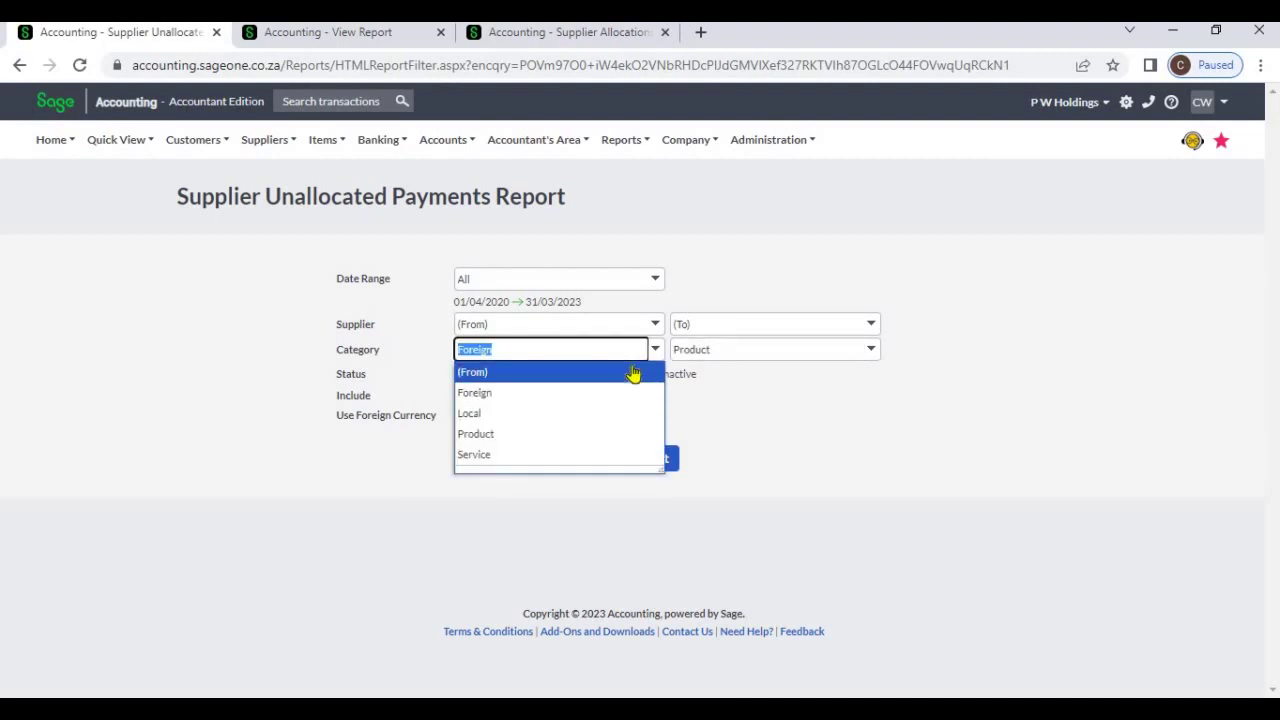
click(633, 372)
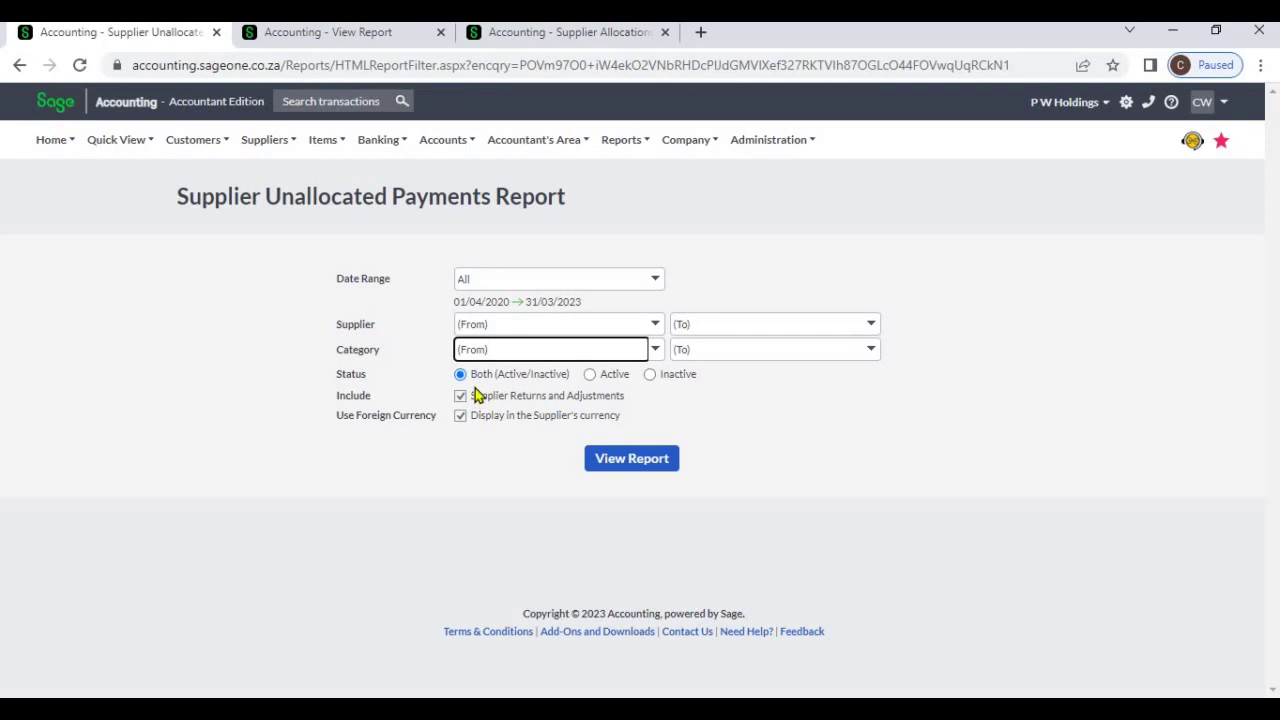
Step: Include both active and inactive suppliers, generate the report, then switch to the Days Outstanding report
click(592, 383)
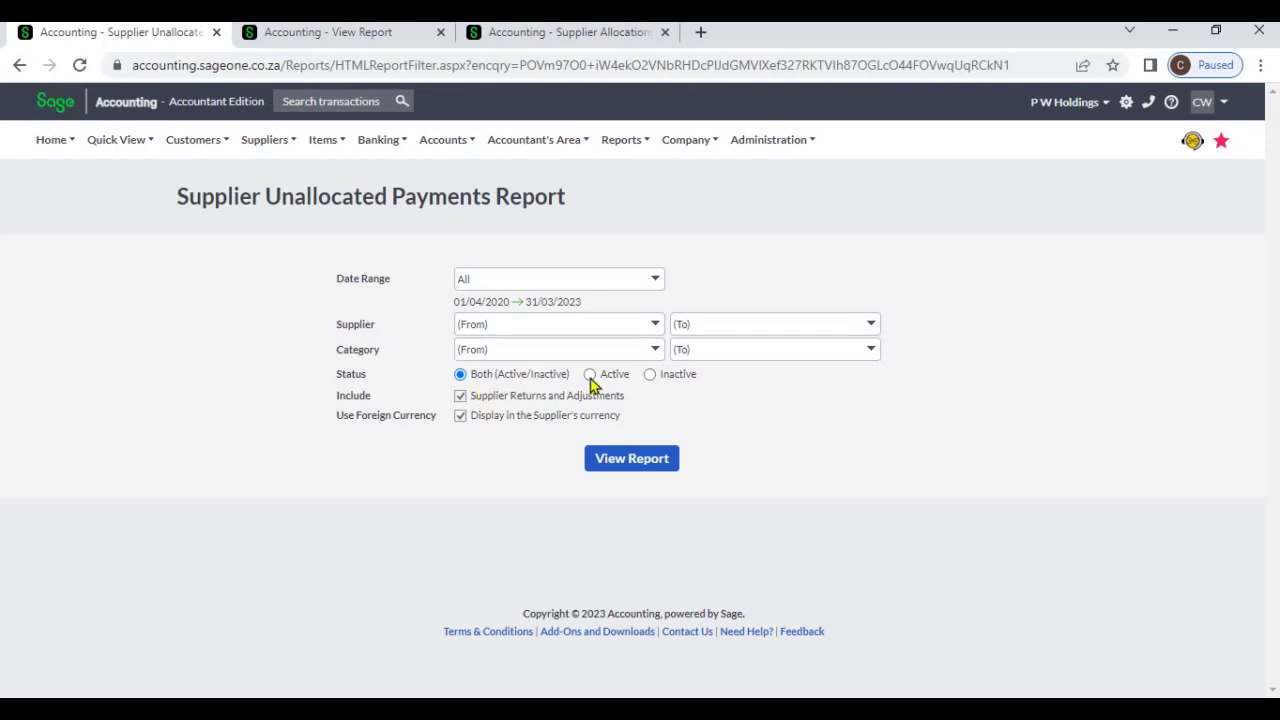
click(650, 375)
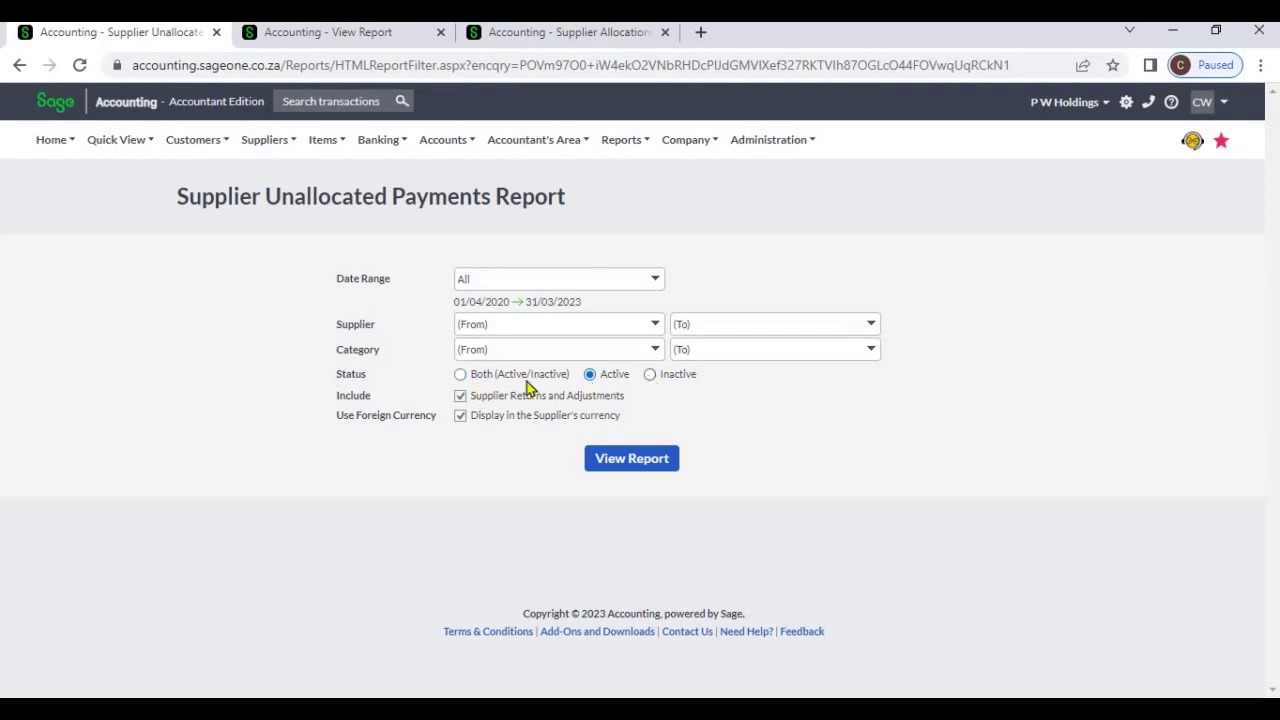
click(459, 376)
click(644, 461)
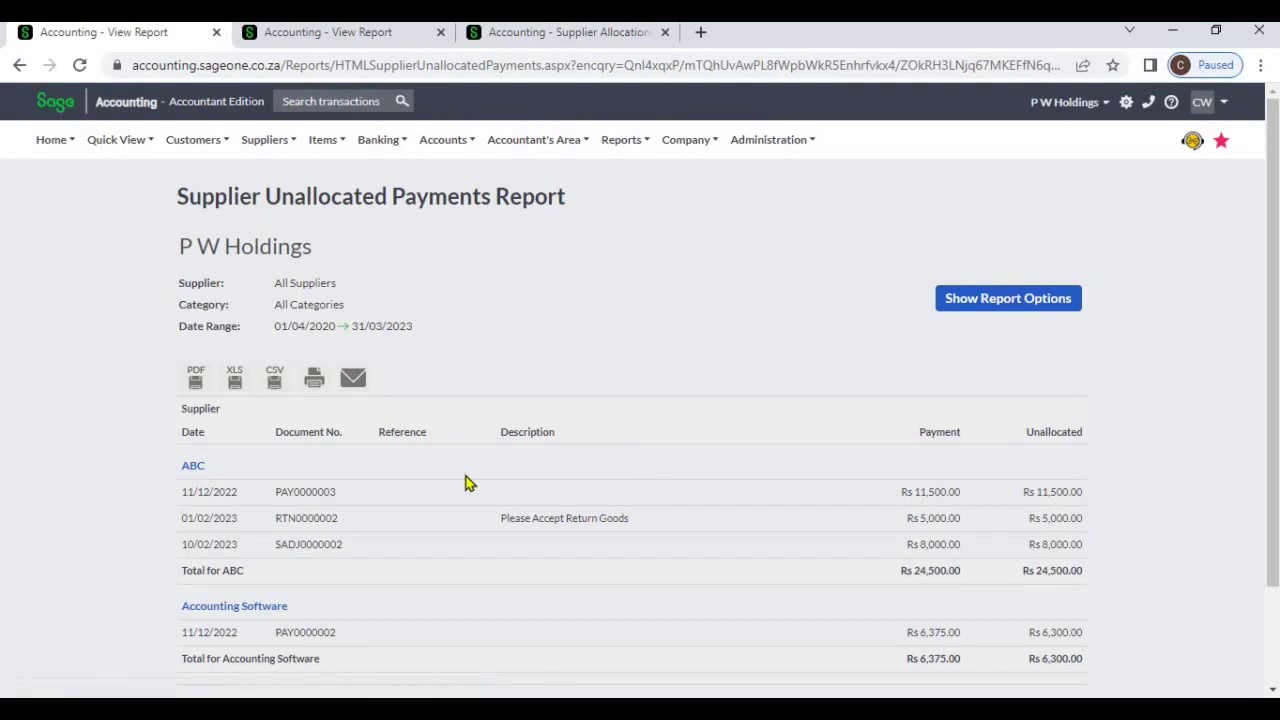
scroll(466, 478, down, 2)
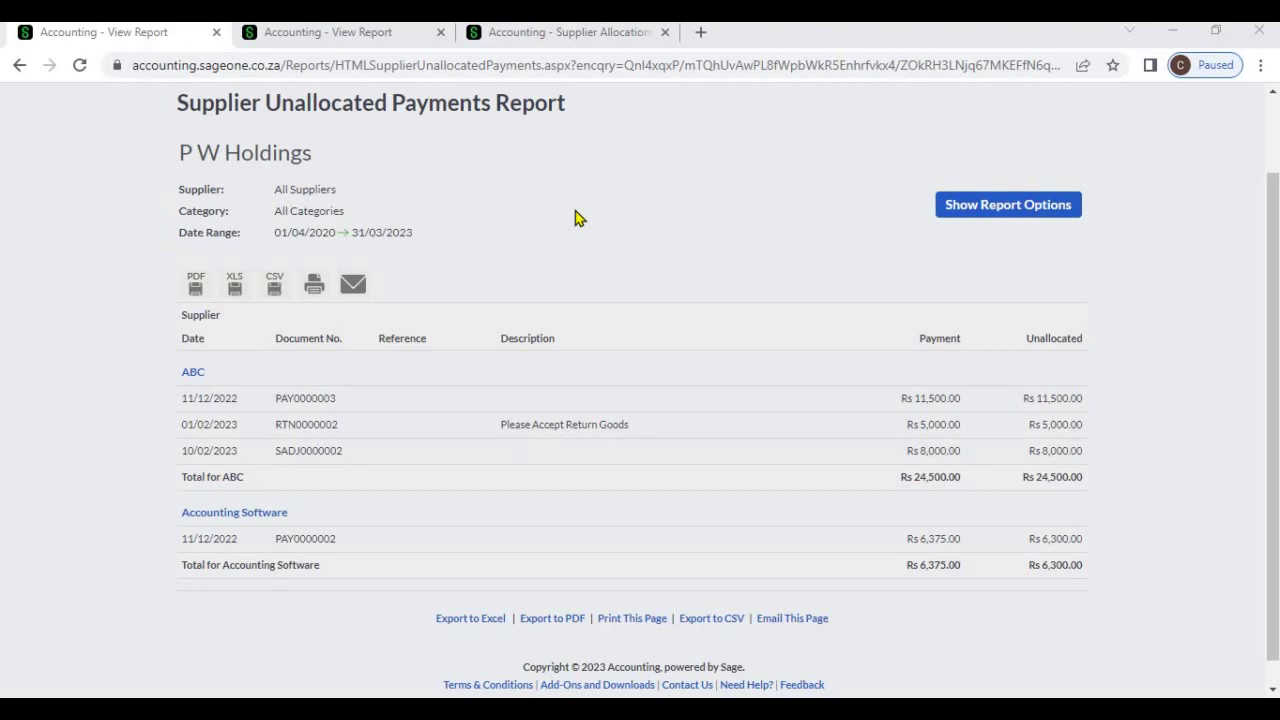
click(366, 45)
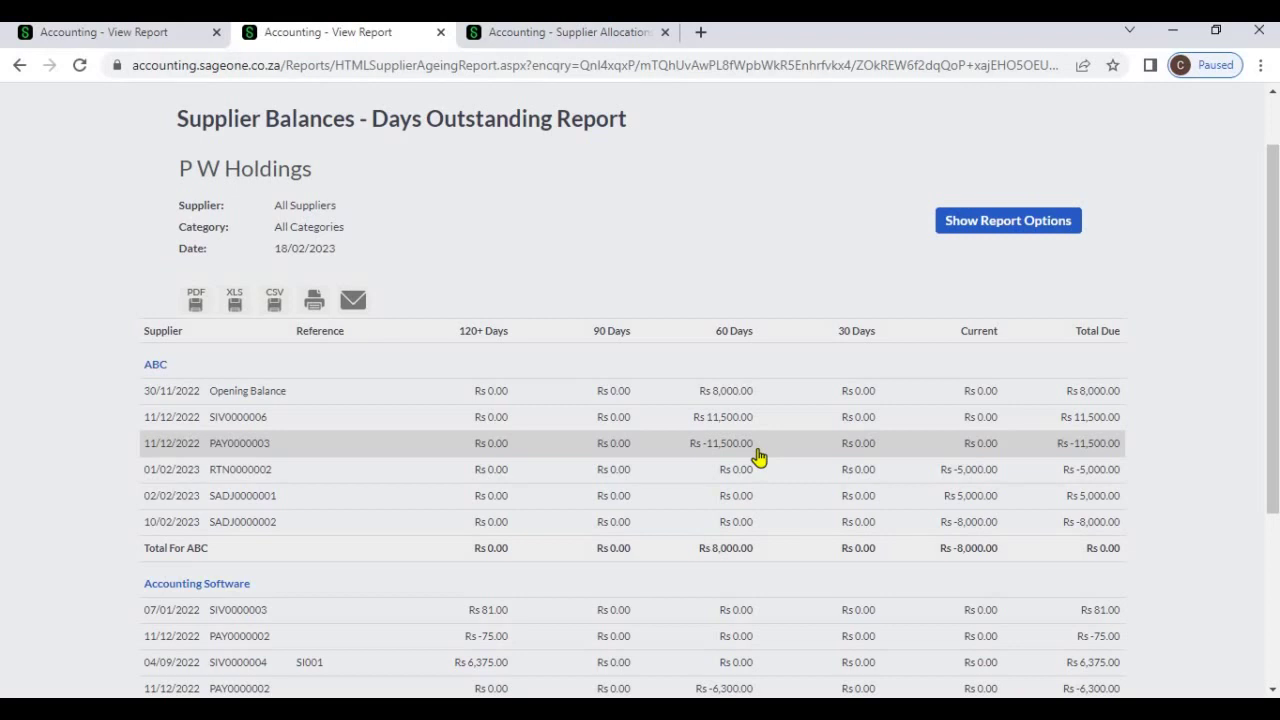
Step: Load supplier ABC's invoices and unallocated items on the Supplier Allocations page
click(565, 38)
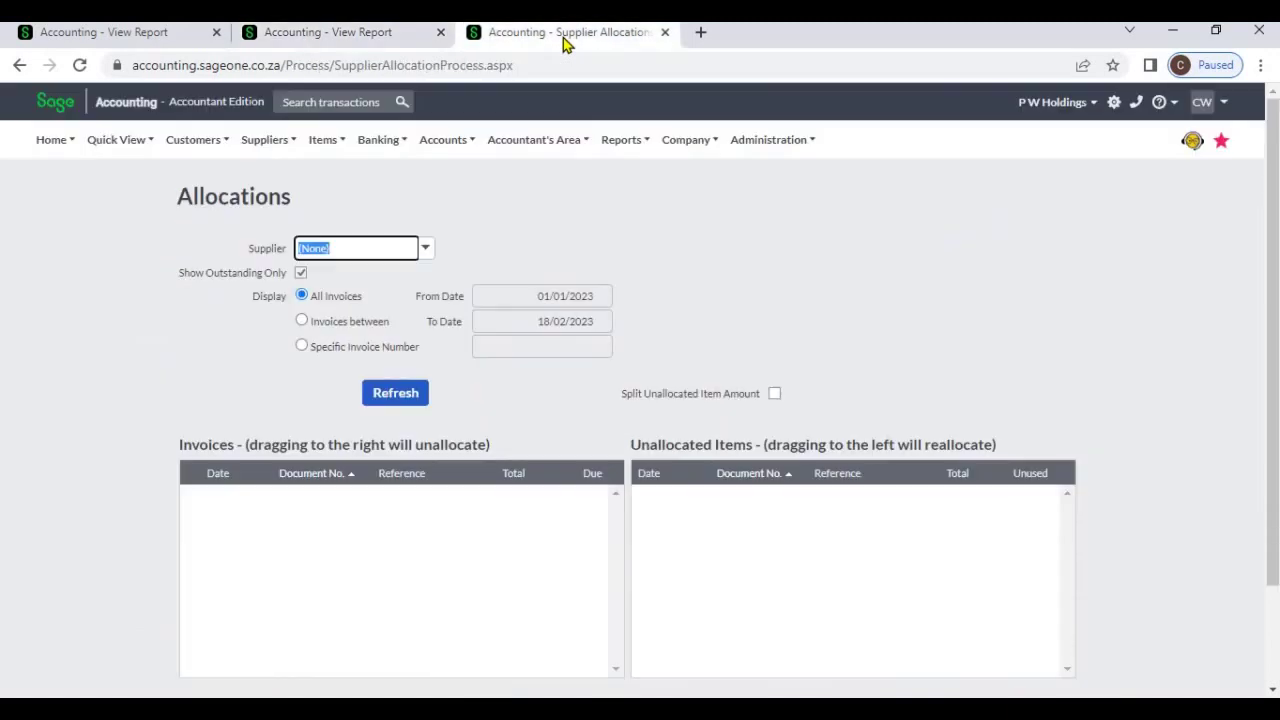
mouse_move(252, 148)
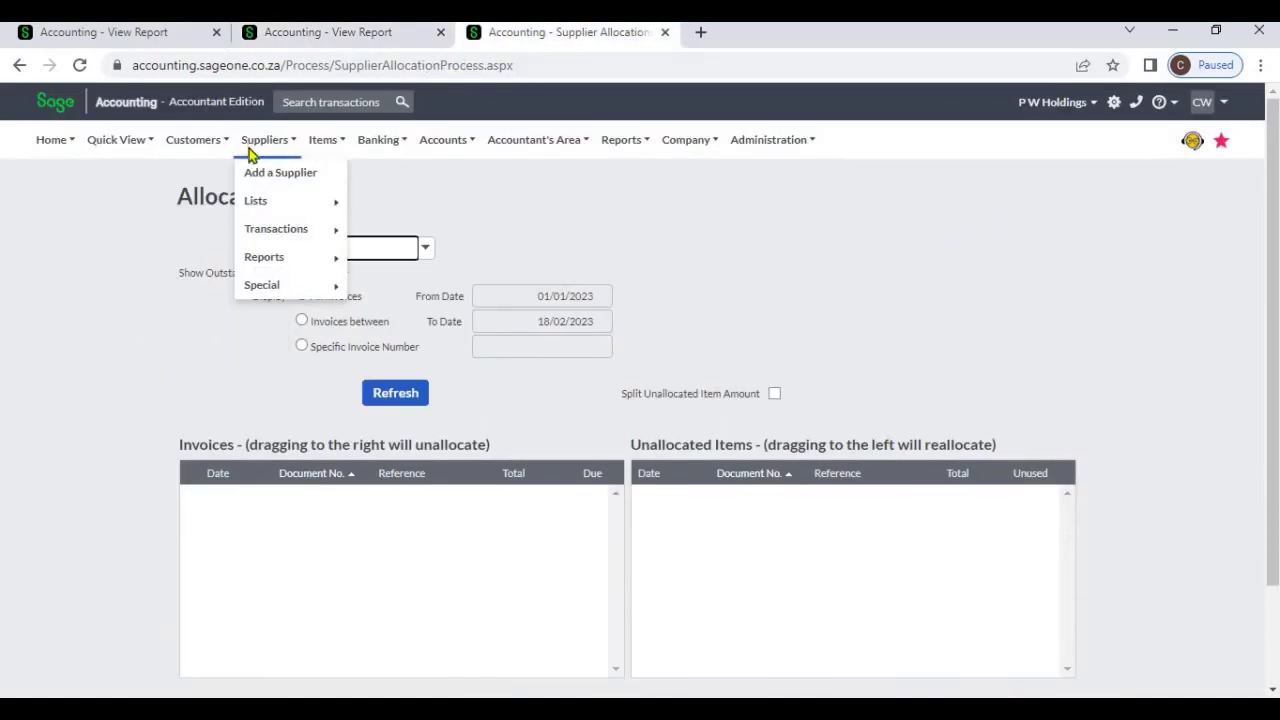
mouse_move(268, 229)
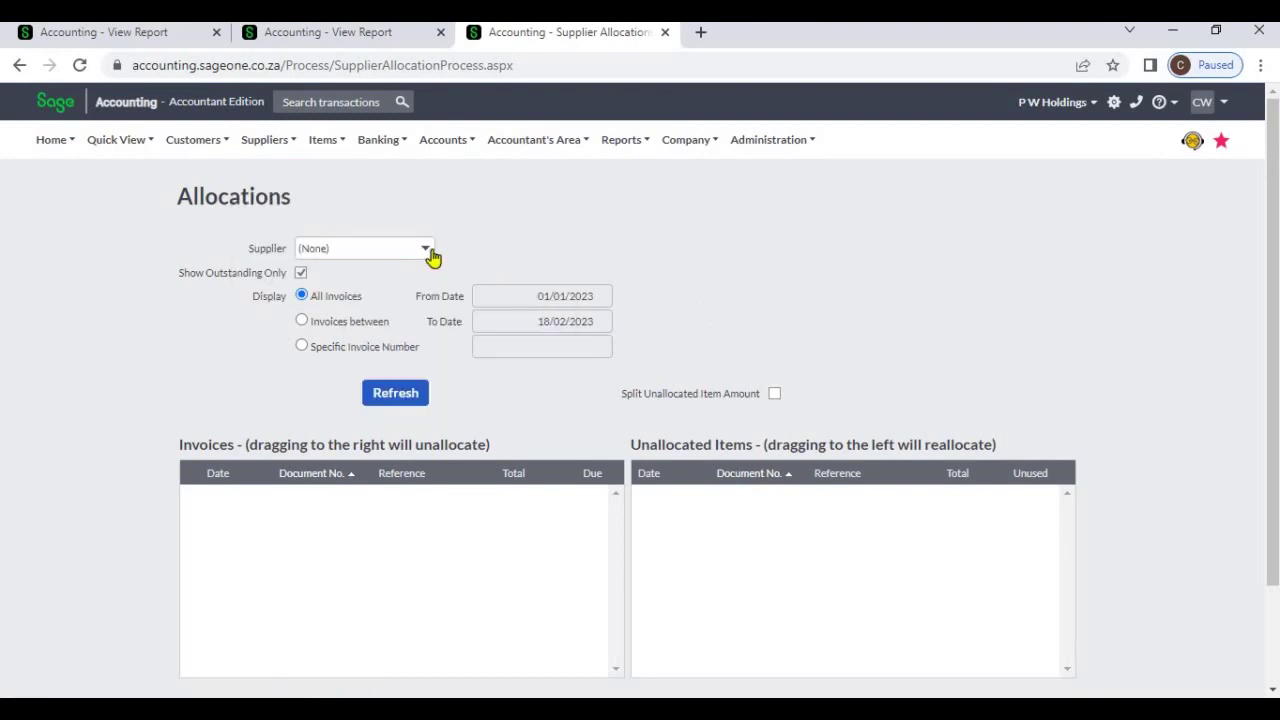
click(427, 250)
click(417, 312)
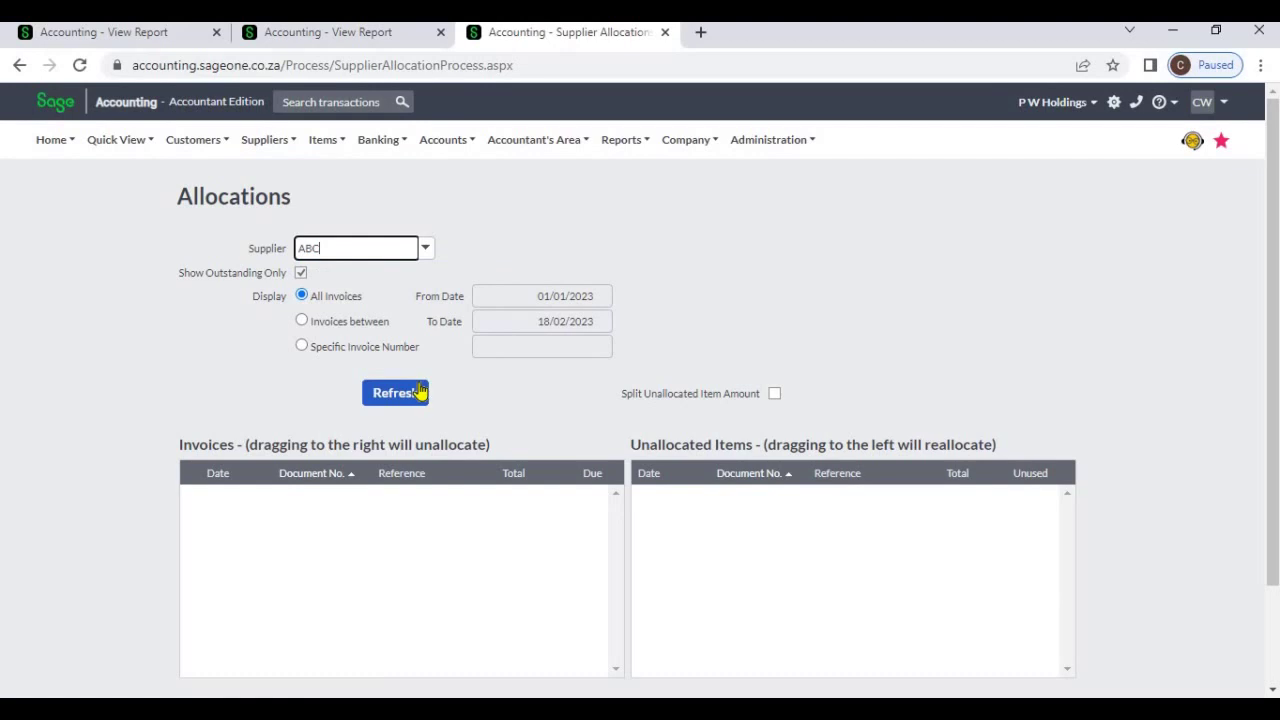
click(418, 392)
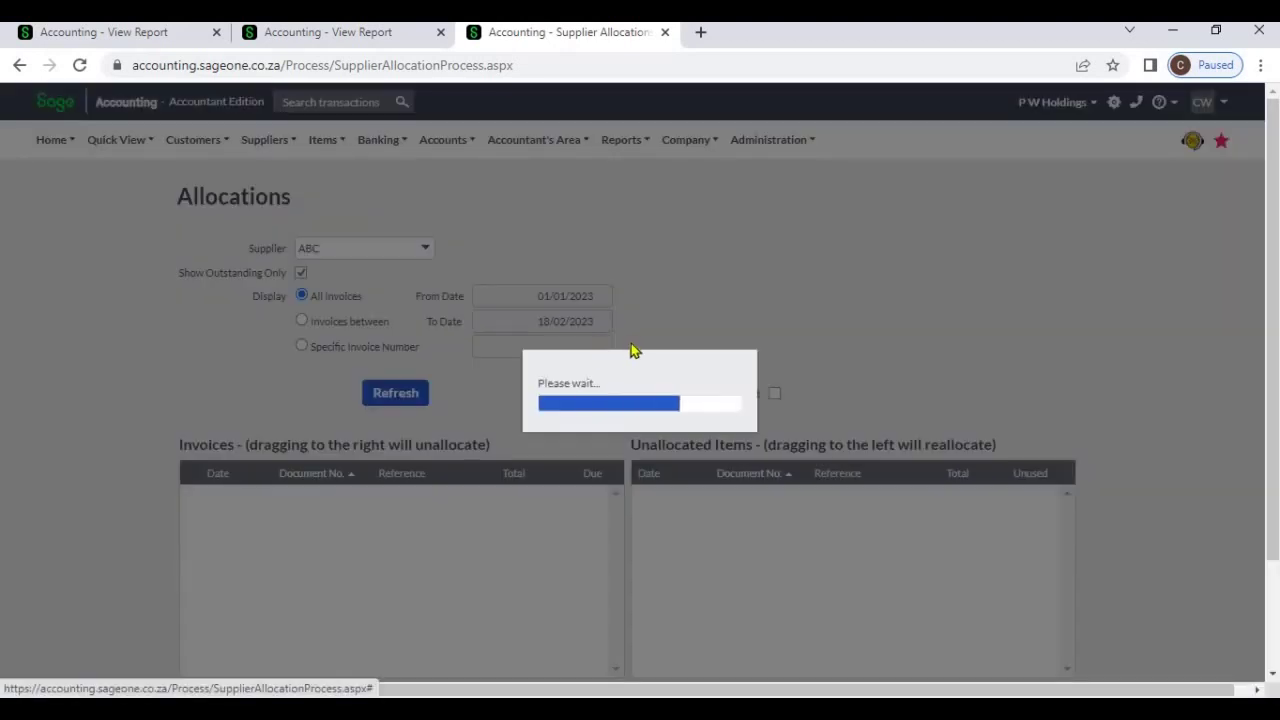
Step: Select the SADJ0000002 unallocated adjustment, then return to the Supplier Unallocated Payments Report
scroll(884, 383, down, 1)
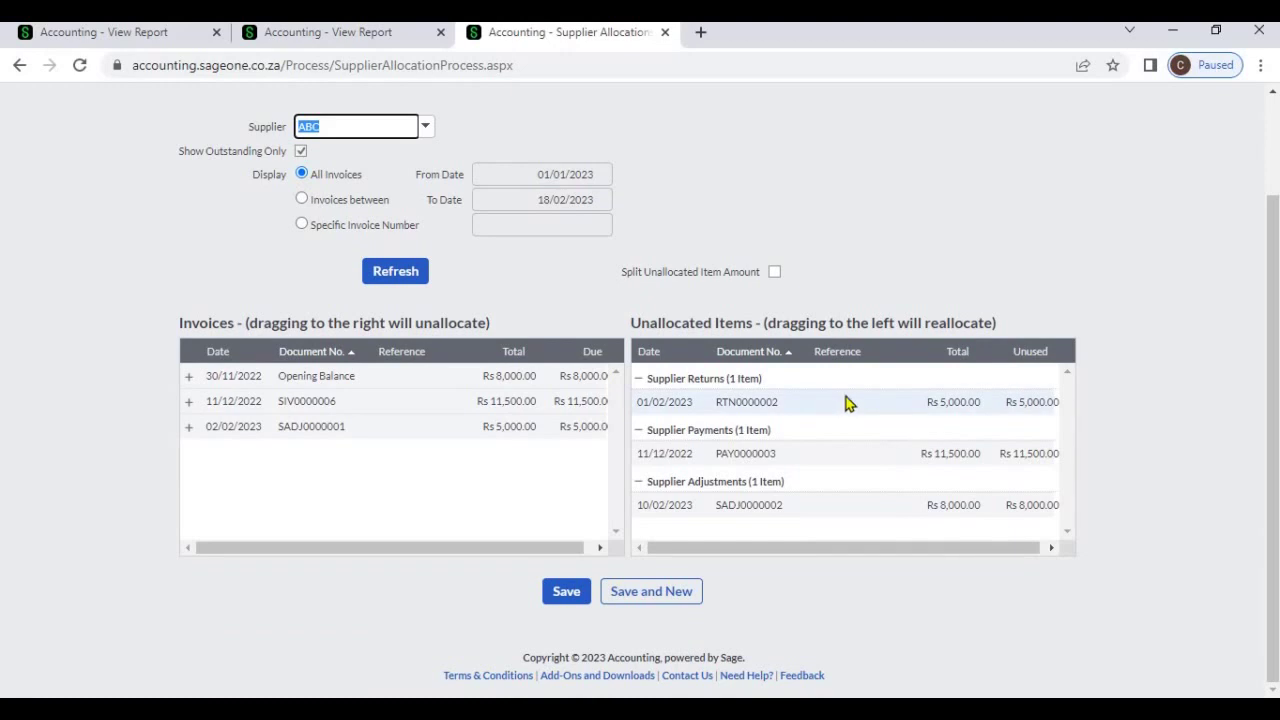
click(854, 502)
click(128, 33)
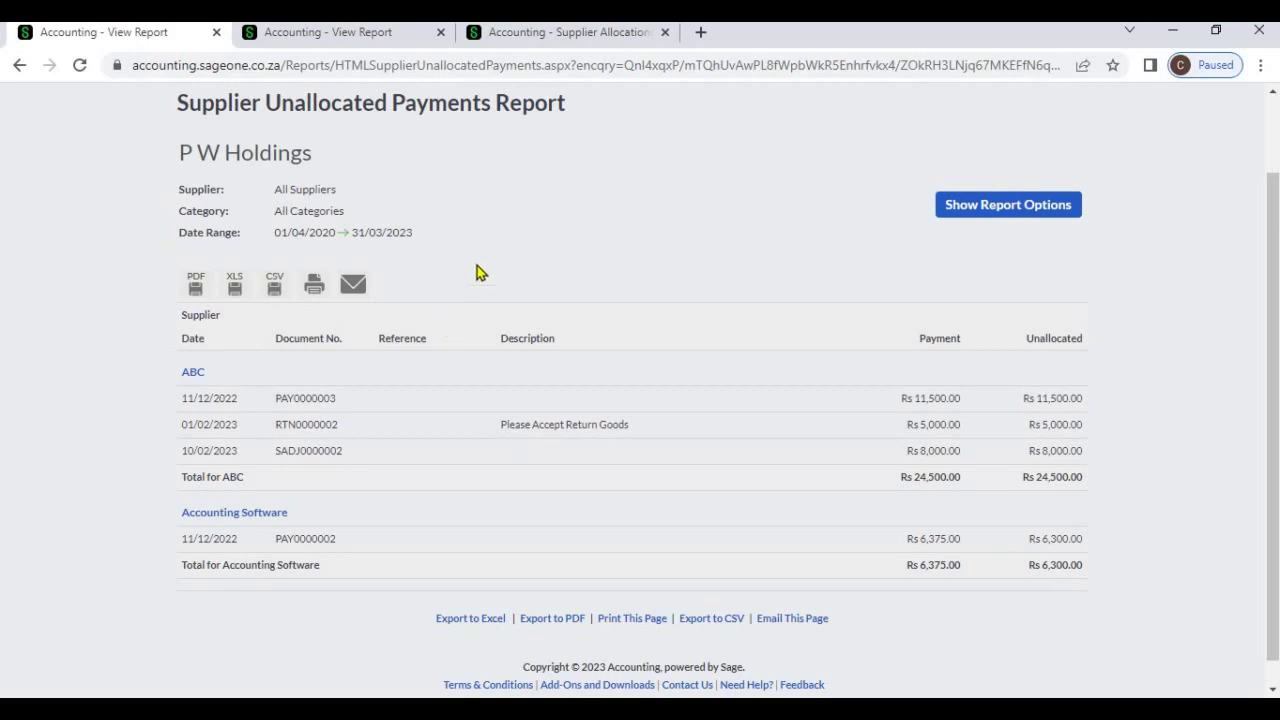
click(389, 36)
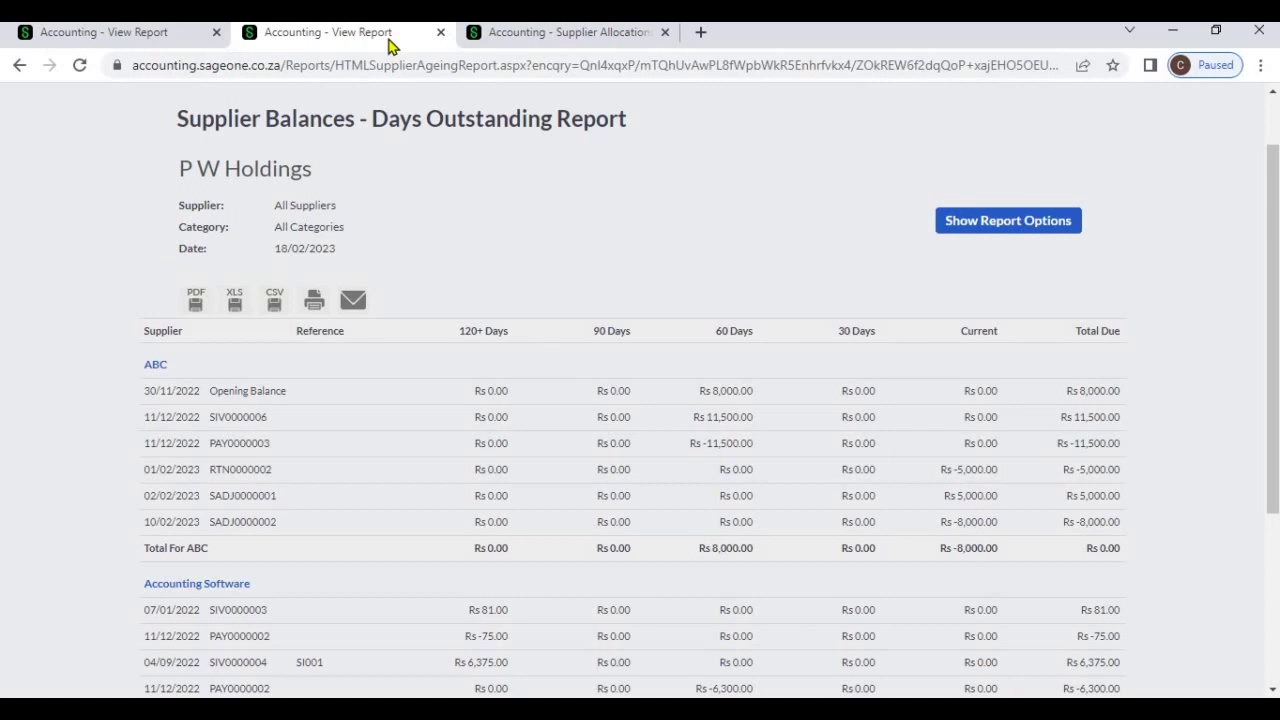
click(182, 42)
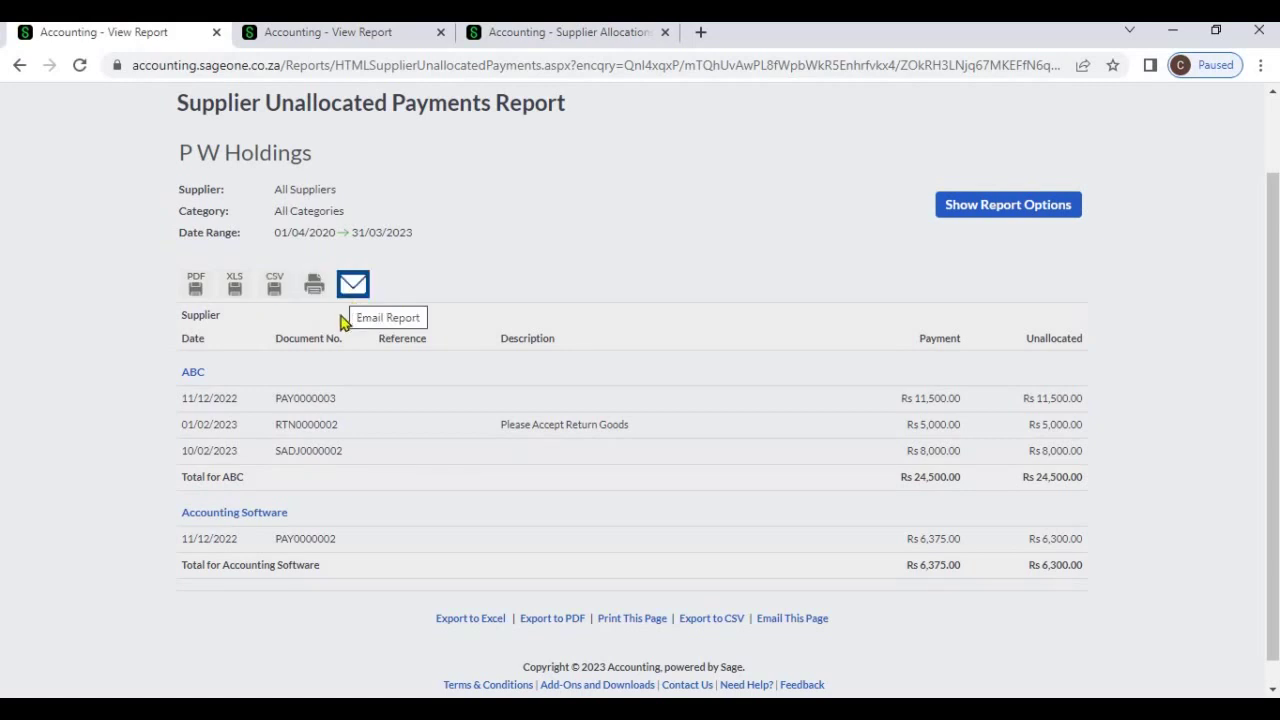
click(324, 412)
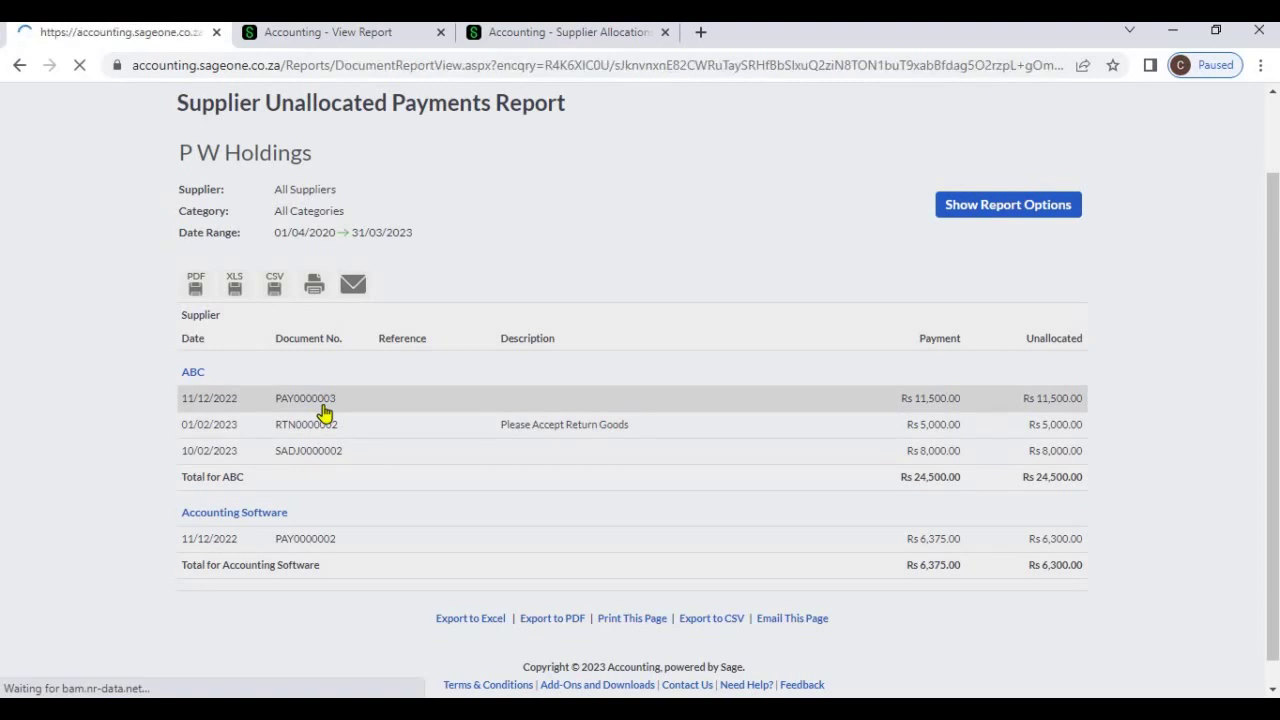
scroll(365, 418, down, 5)
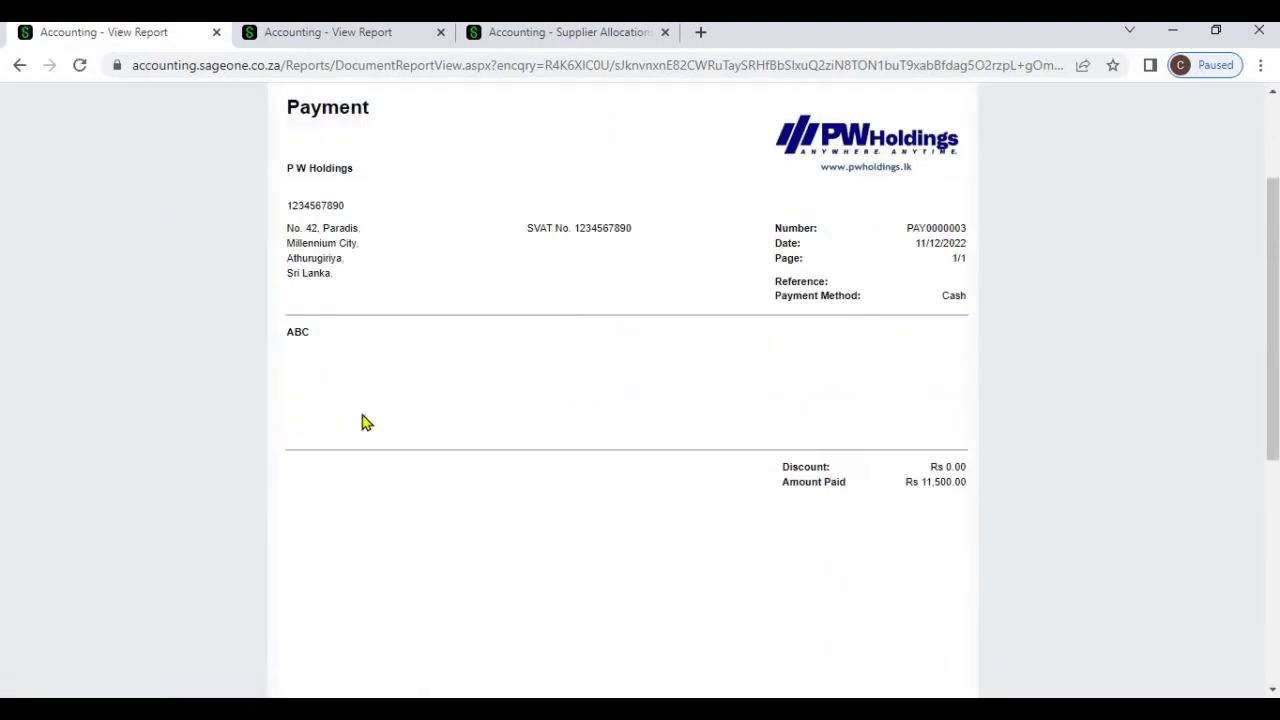
scroll(363, 420, up, 4)
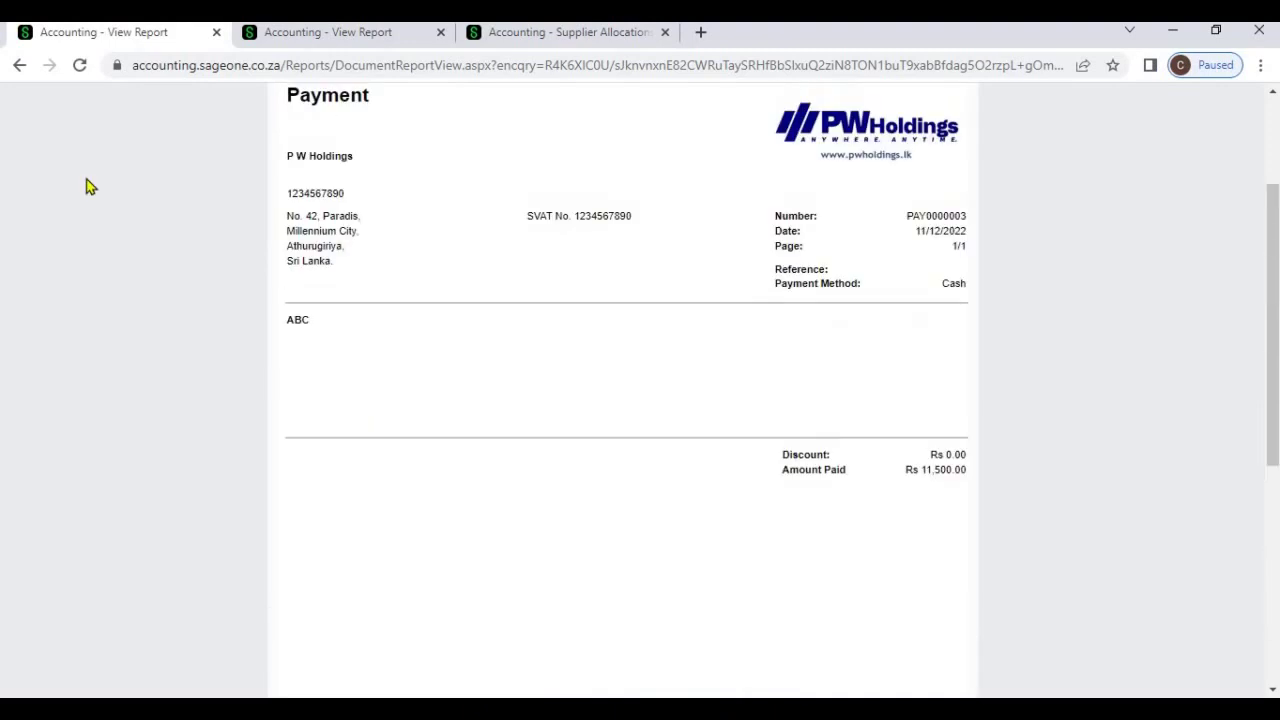
key(alt+Left)
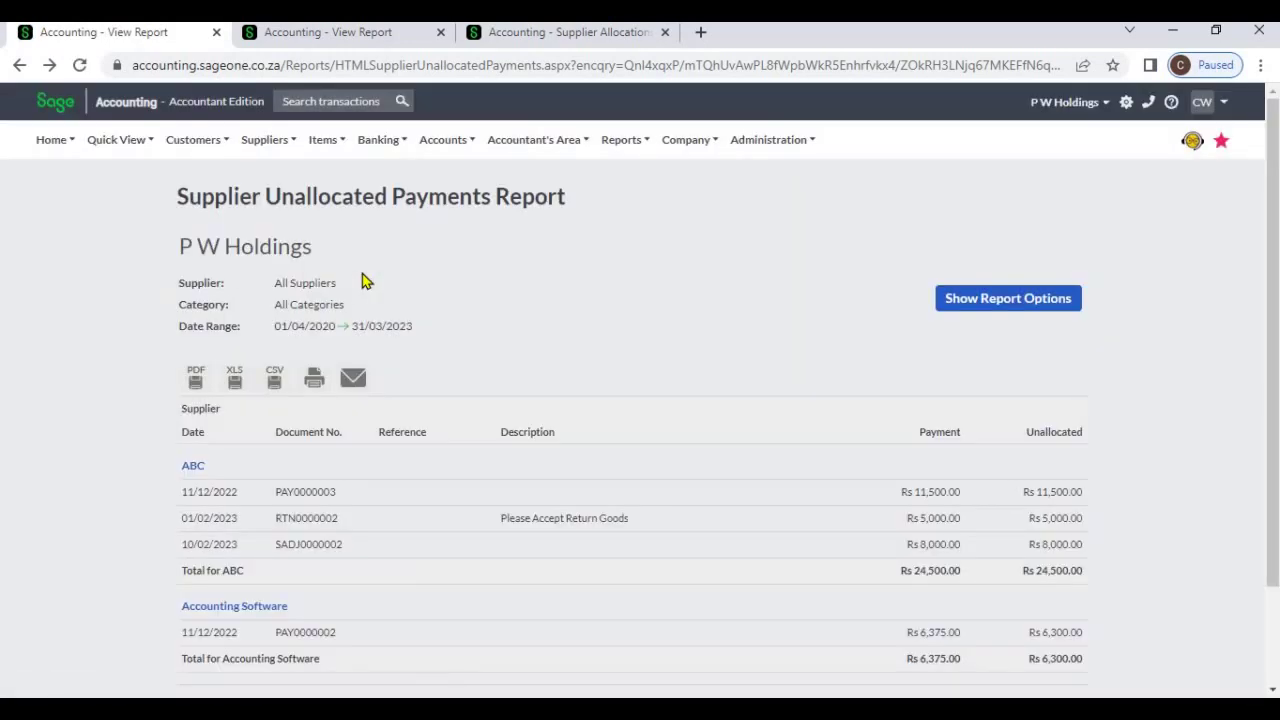
Step: Untick 'Supplier Returns and Adjustments' and refresh, leaving ABC at Rs 11,500.00 unallocated
click(984, 308)
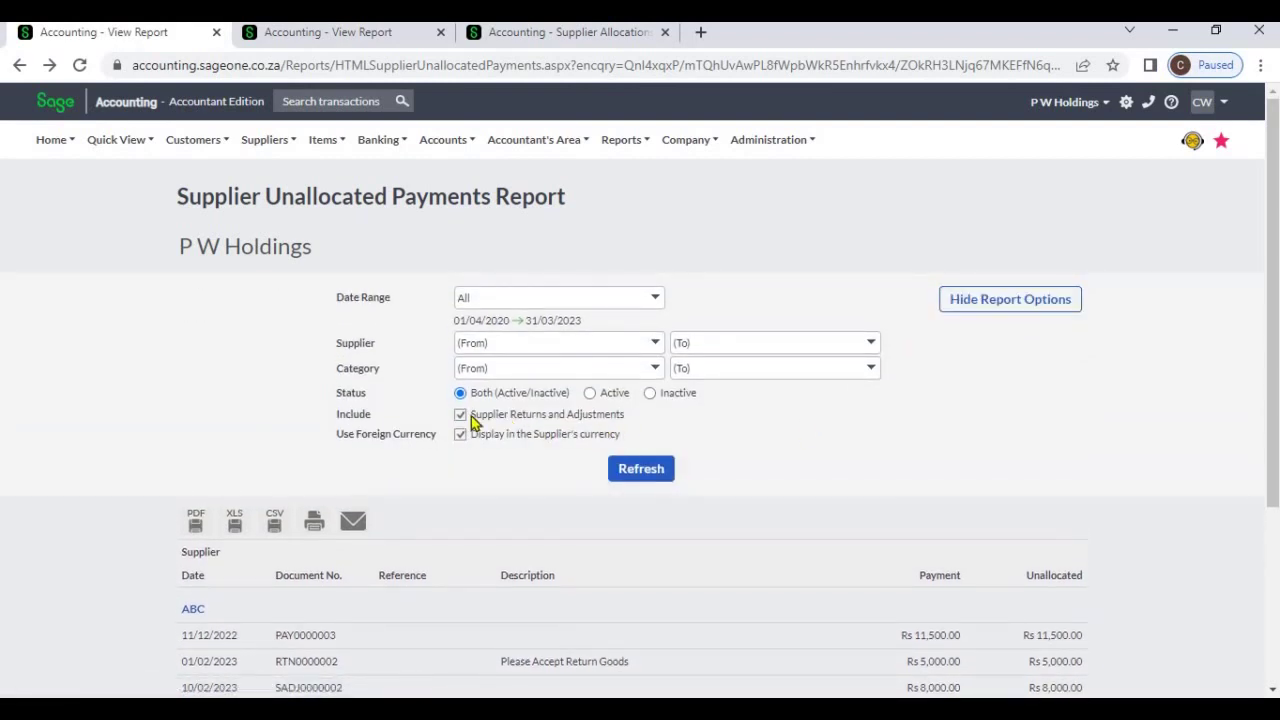
click(460, 415)
scroll(400, 490, down, 1)
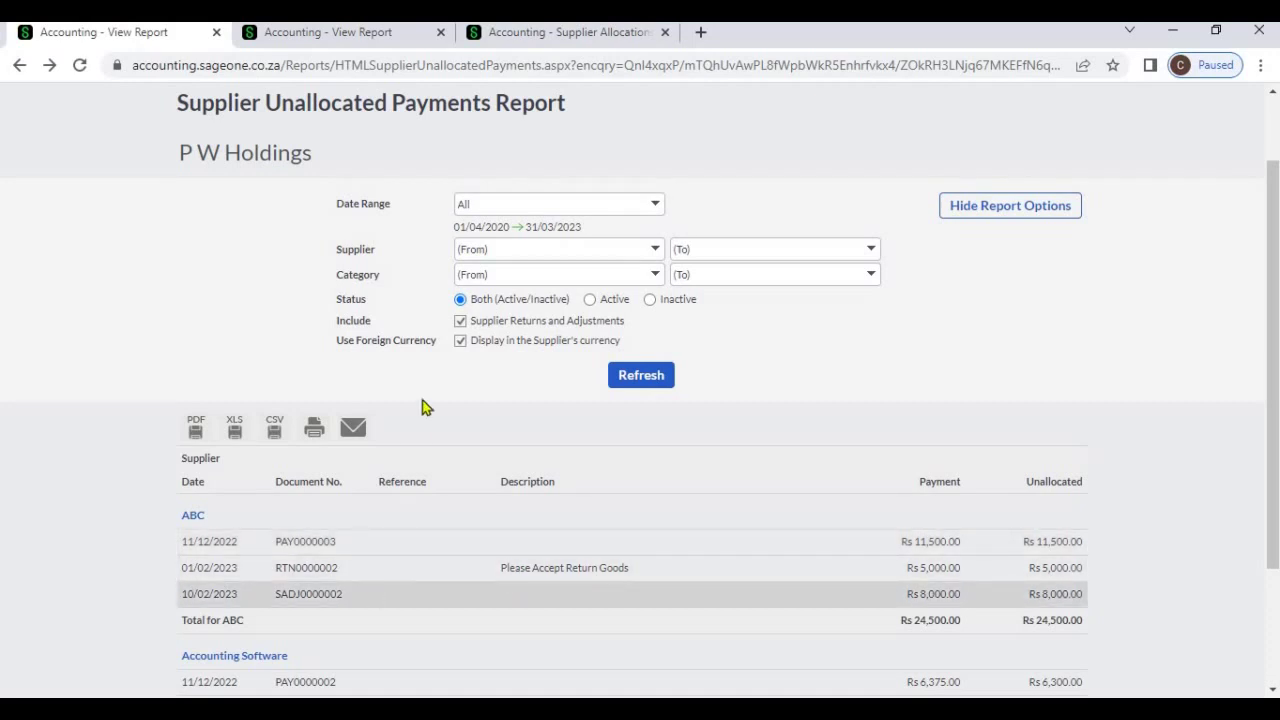
click(461, 323)
click(634, 384)
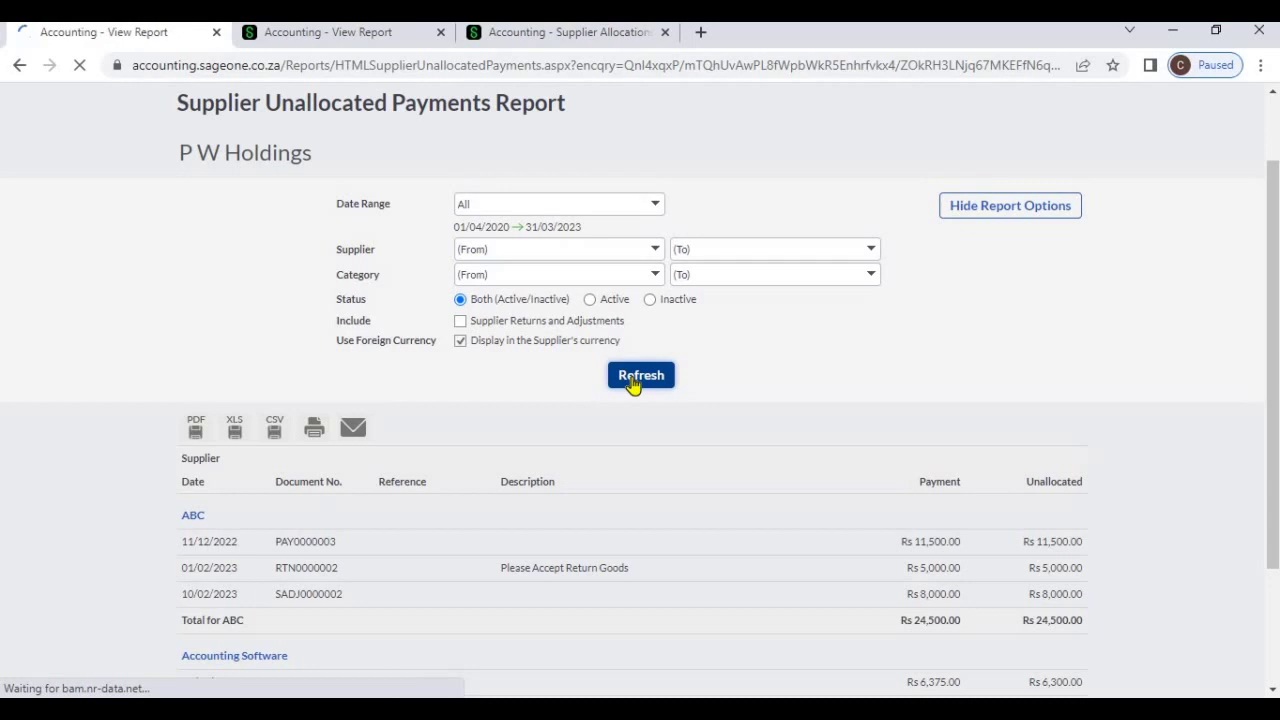
scroll(460, 424, down, 1)
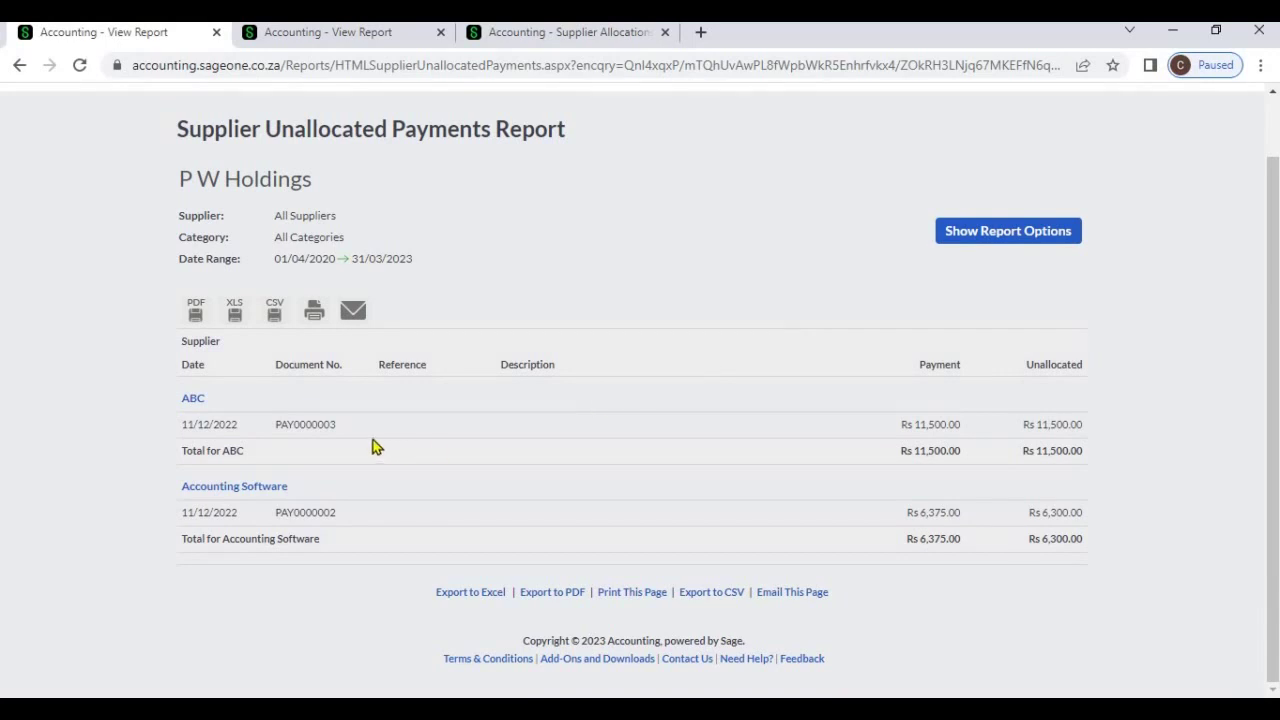
Step: Re-include supplier returns and adjustments, turn off supplier-currency display, and refresh to check the grand total
click(950, 240)
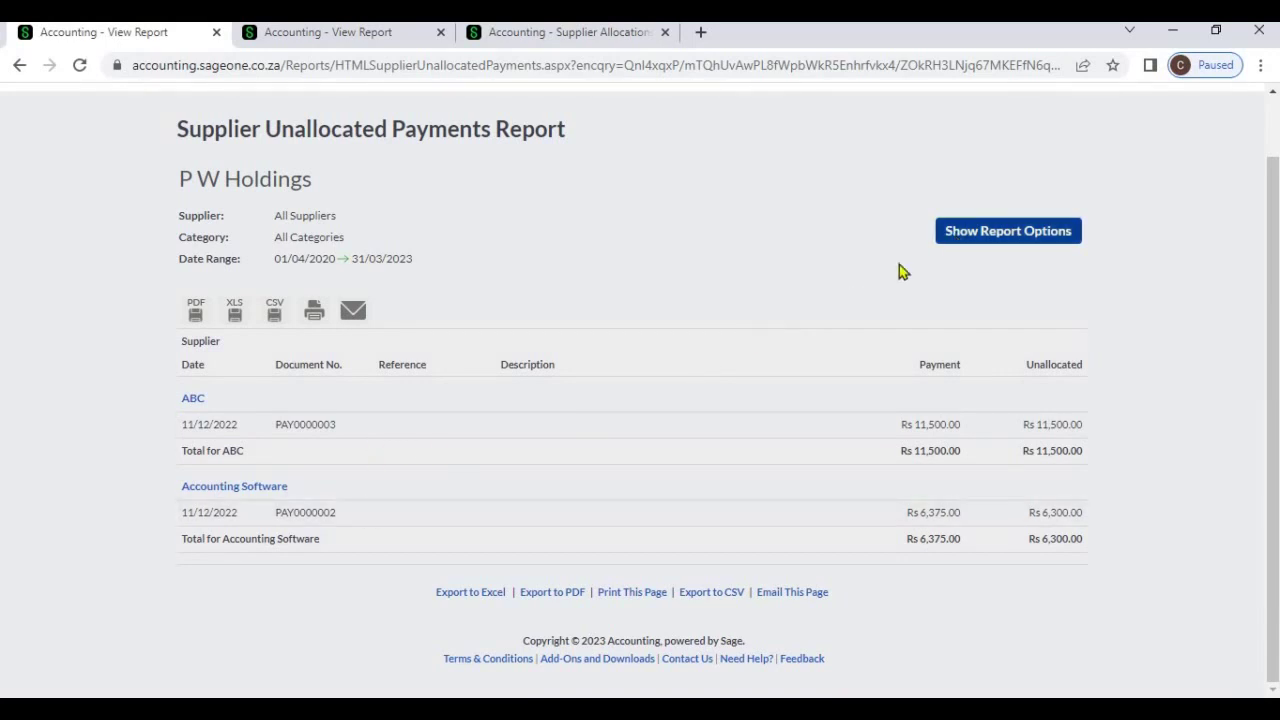
click(461, 348)
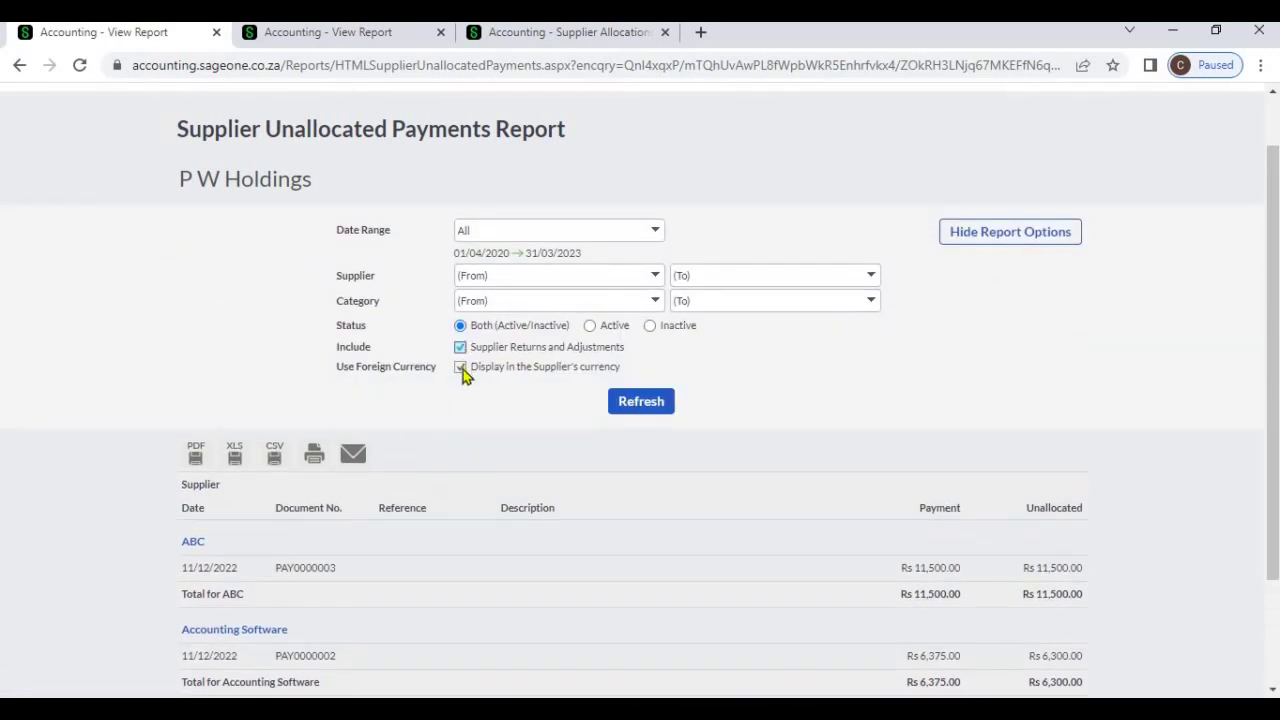
click(461, 367)
click(638, 408)
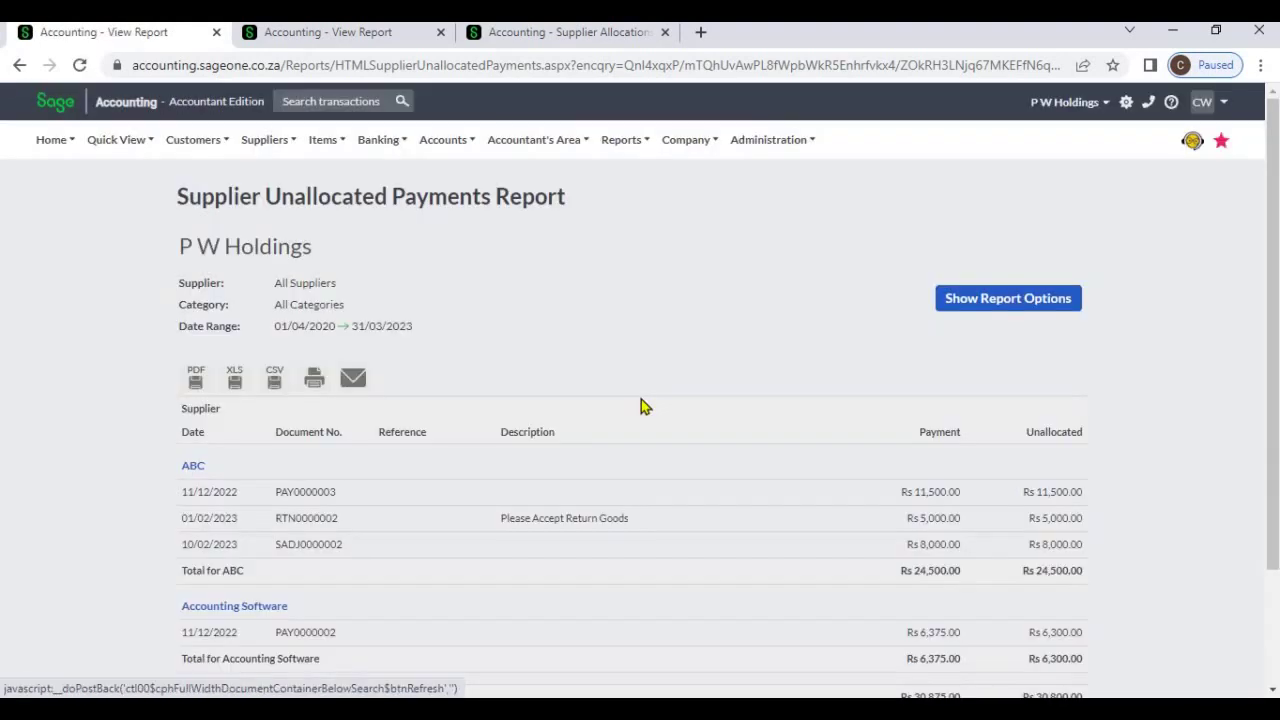
scroll(641, 399, down, 2)
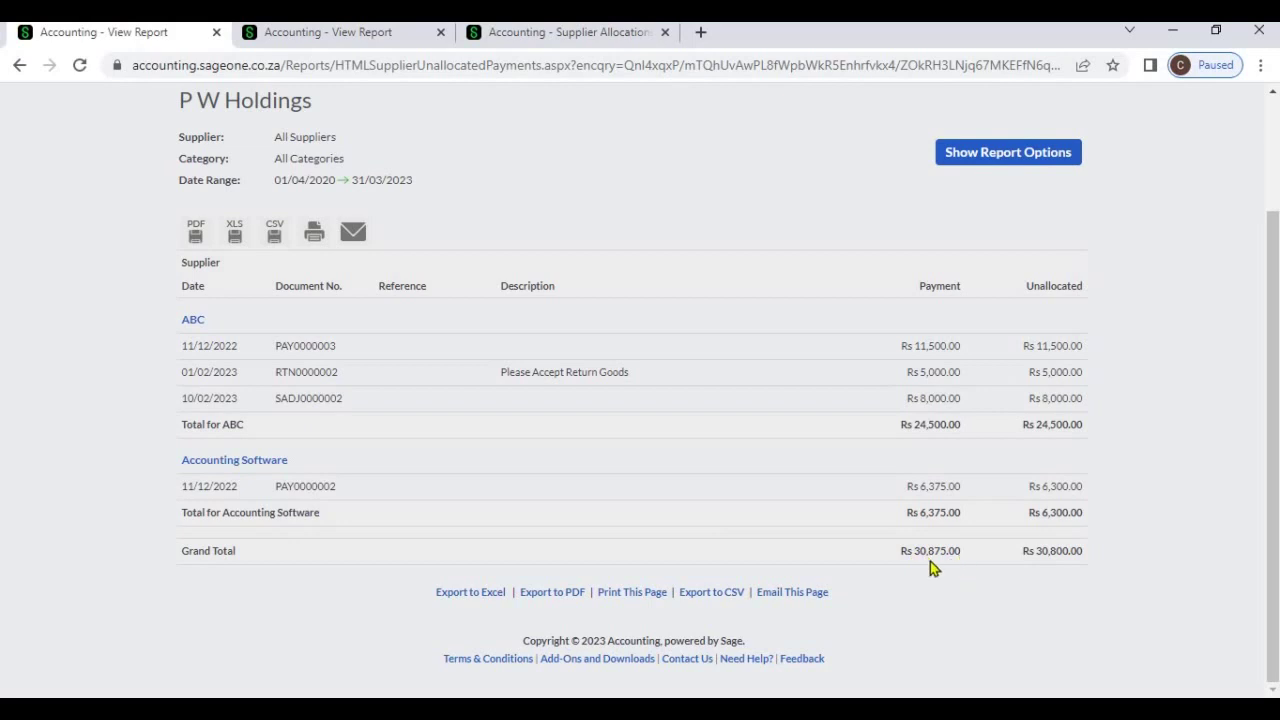
scroll(930, 562, up, 3)
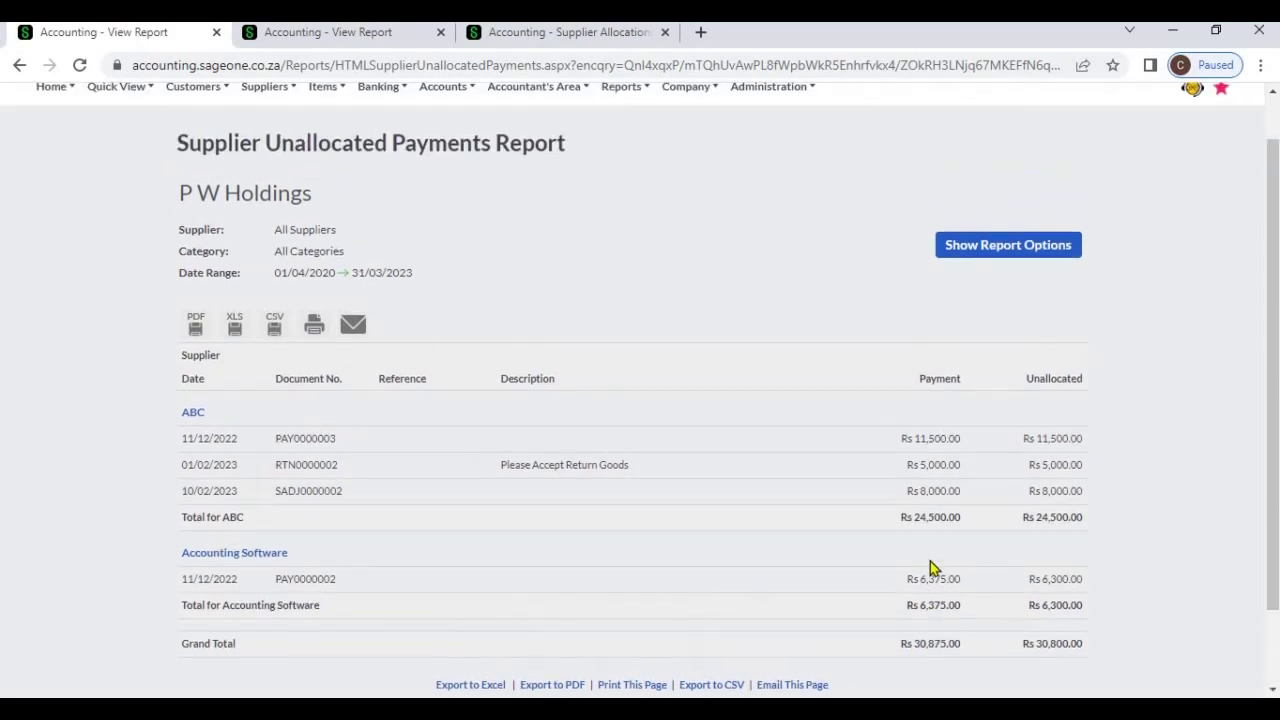